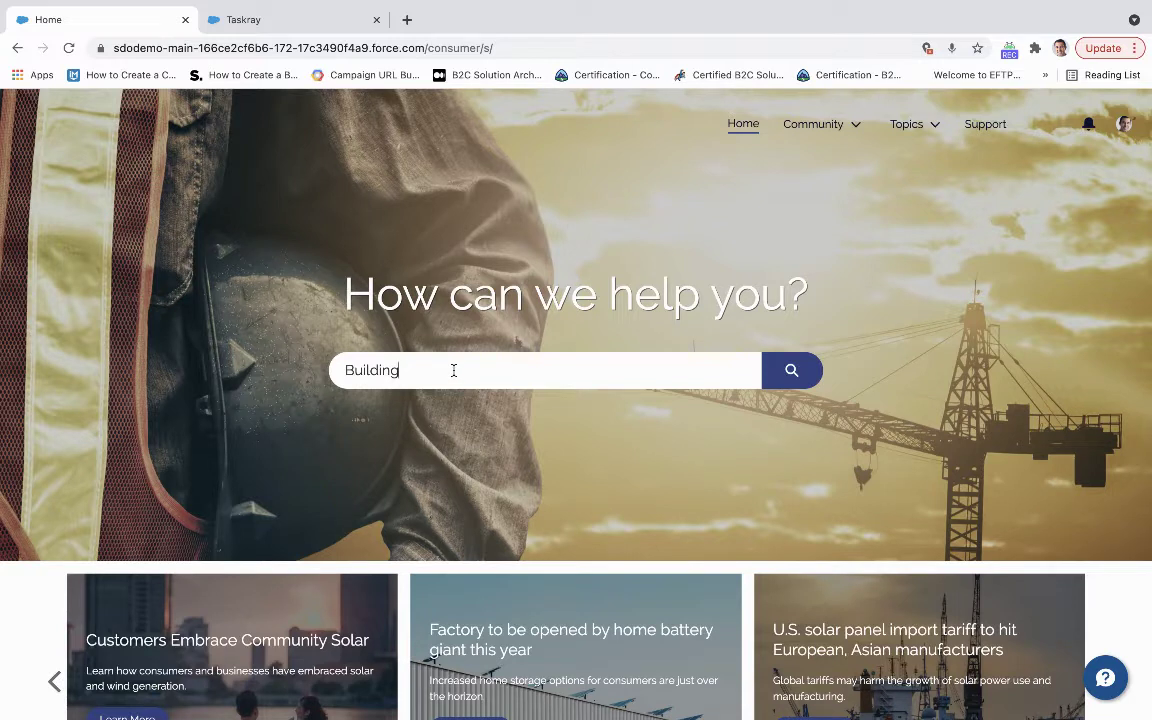
Search for 'Building maintenance' and open the Building Maintenance Plan TaskRay project.
{"action": "type", "text": "main"}
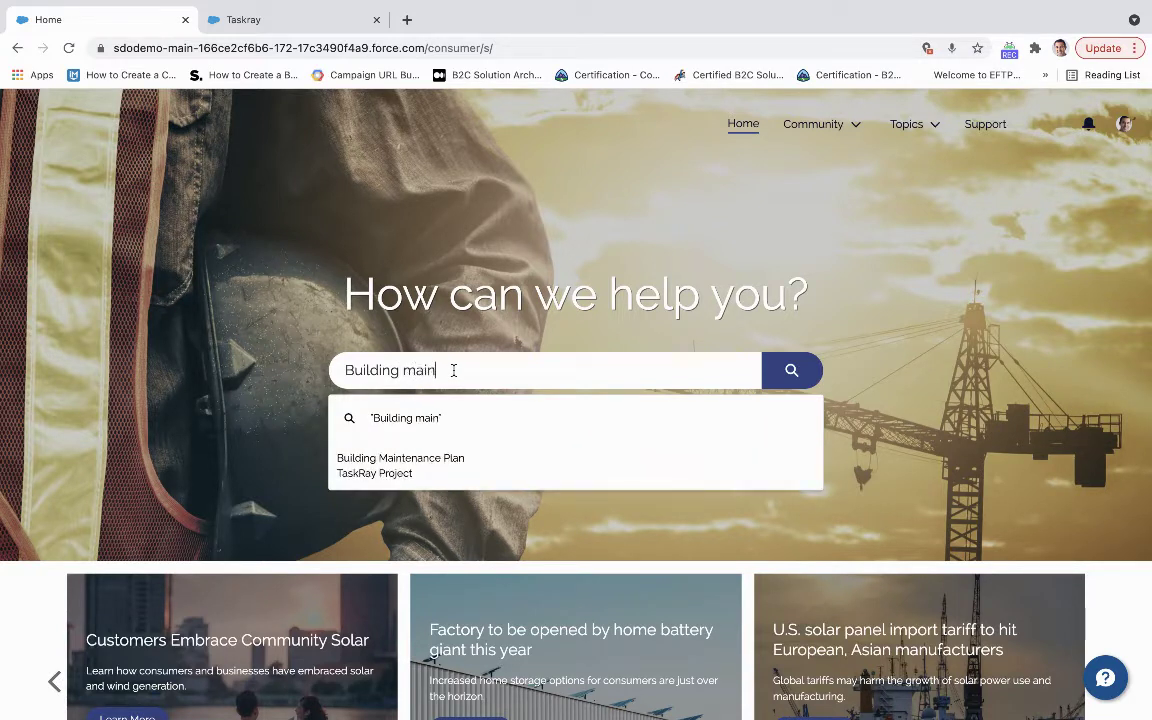
{"action": "type", "text": "tenance"}
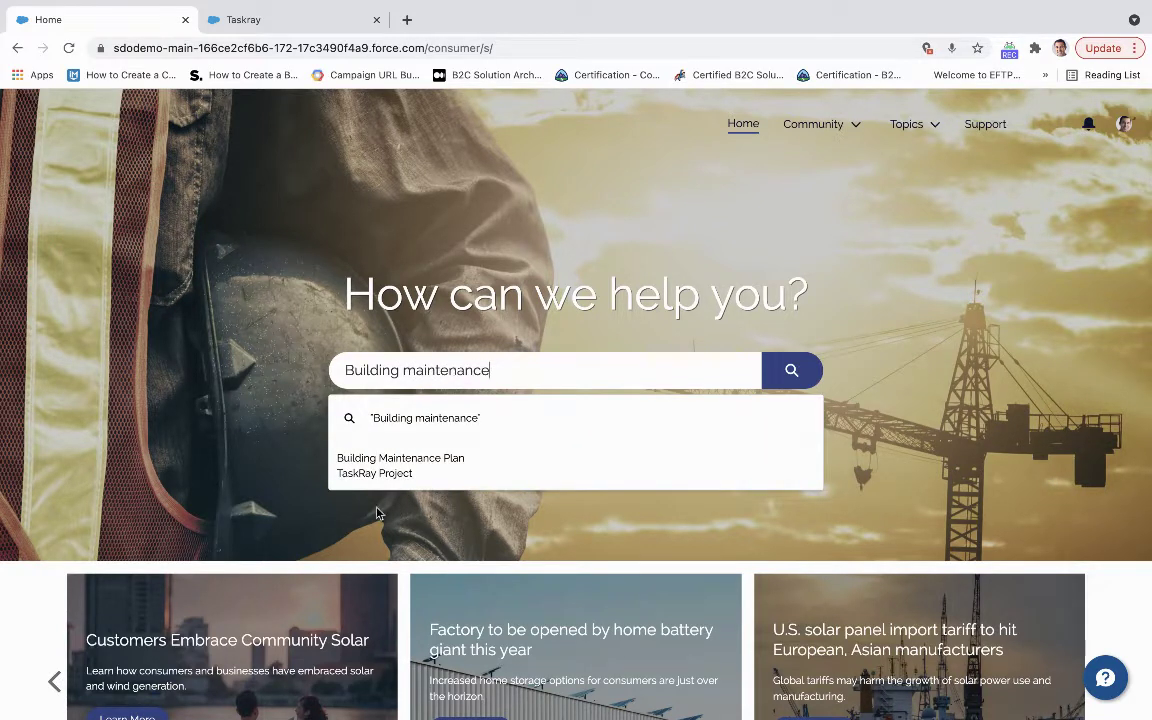
{"action": "left_click", "coordinate": [374, 466]}
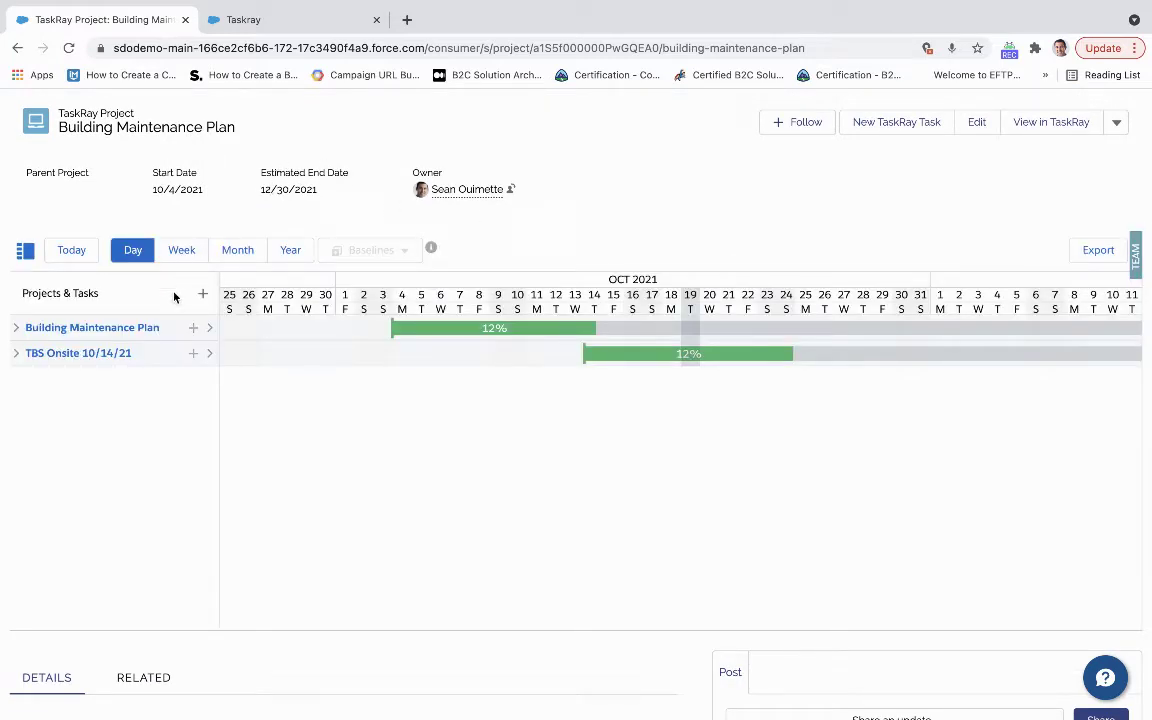
Move the Gantt timeline to today and back to the 4 October 2021 project start.
{"action": "left_click", "coordinate": [210, 332]}
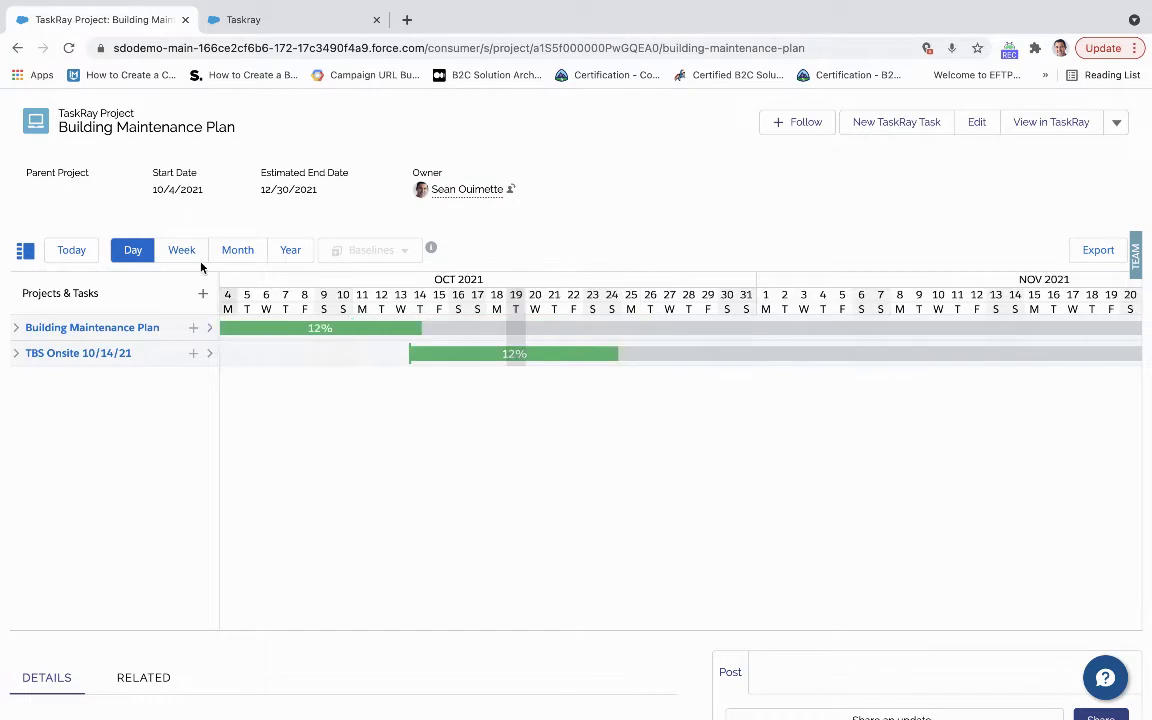
{"action": "left_click", "coordinate": [70, 250]}
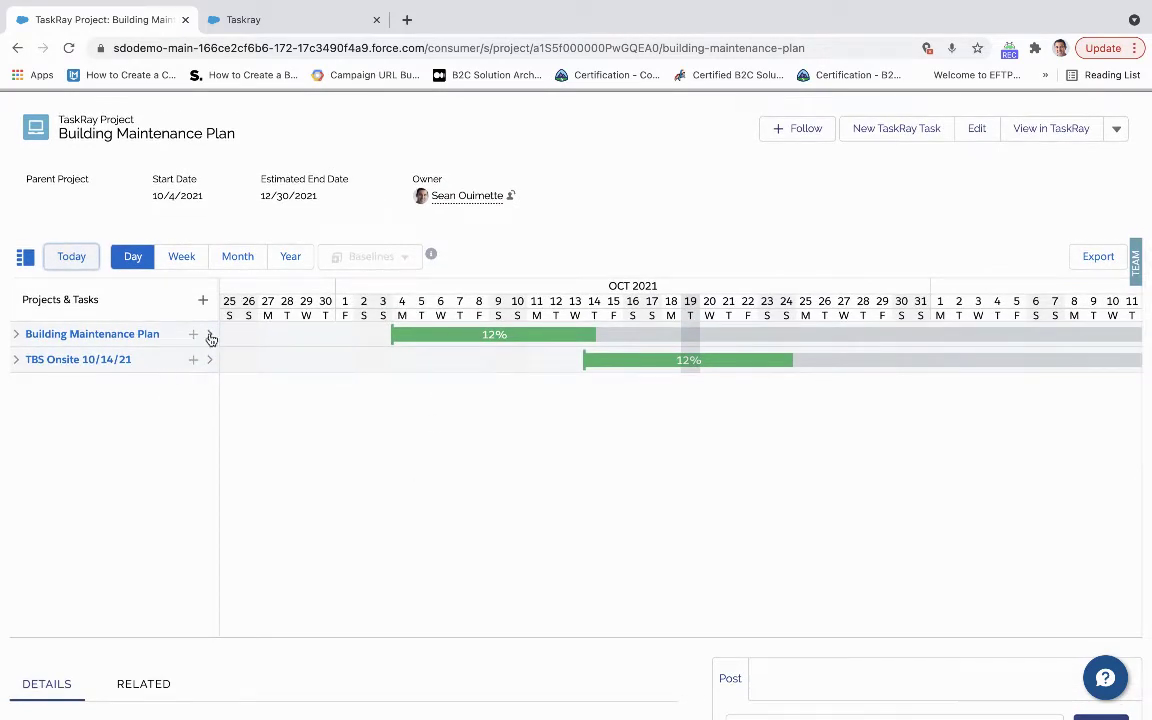
{"action": "left_click", "coordinate": [210, 334]}
{"action": "left_click", "coordinate": [194, 335]}
{"action": "left_click", "coordinate": [123, 382]}
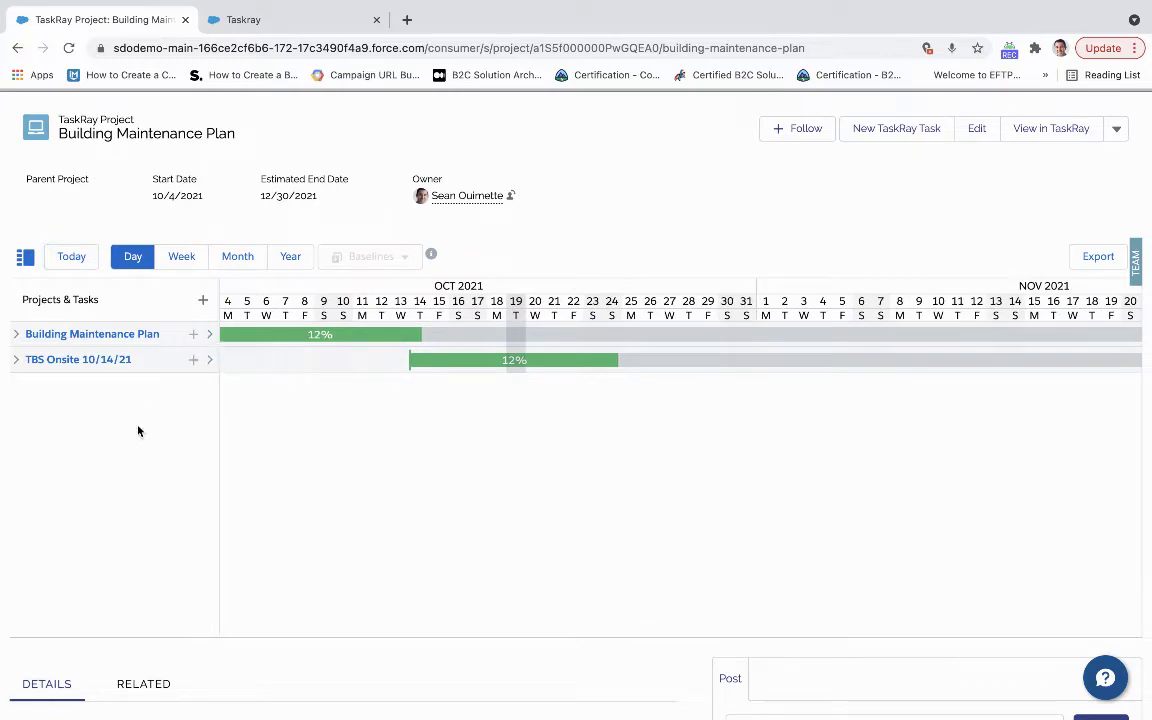
Expand the Building Maintenance Plan into its task groups and tasks, browse them, then show Related records.
{"action": "left_click", "coordinate": [16, 334]}
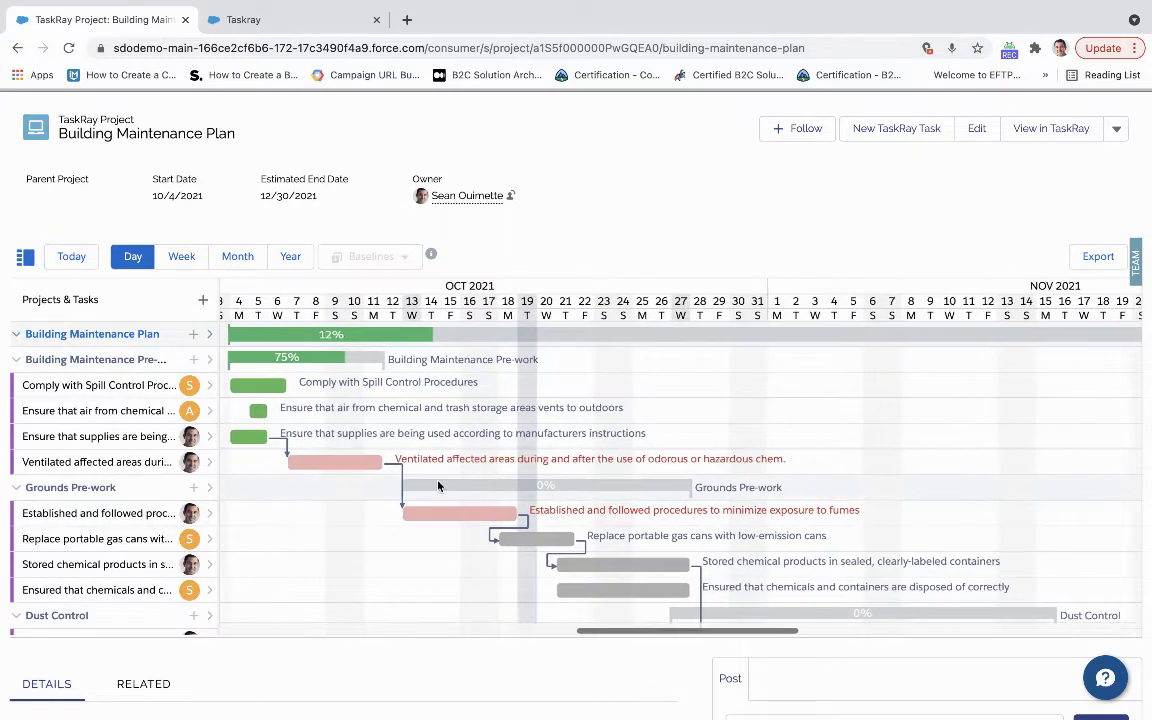
{"action": "scroll", "coordinate": [438, 488], "scroll_direction": "down", "scroll_amount": 2}
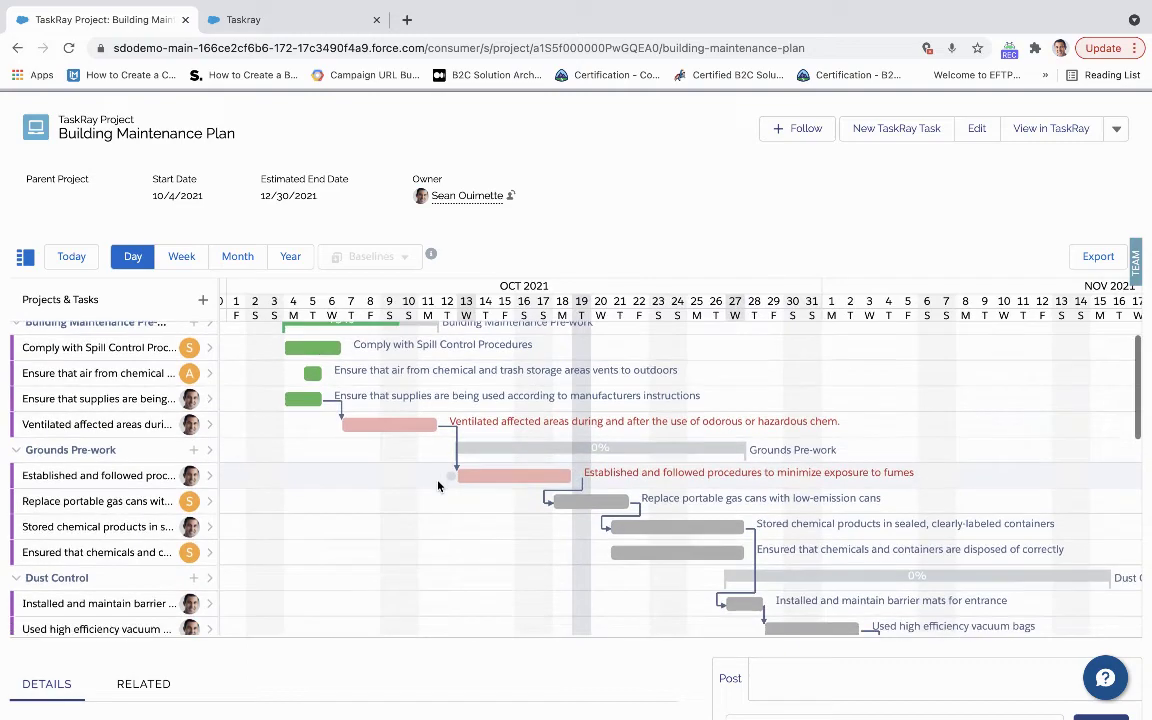
{"action": "scroll", "coordinate": [439, 491], "scroll_direction": "up", "scroll_amount": 2}
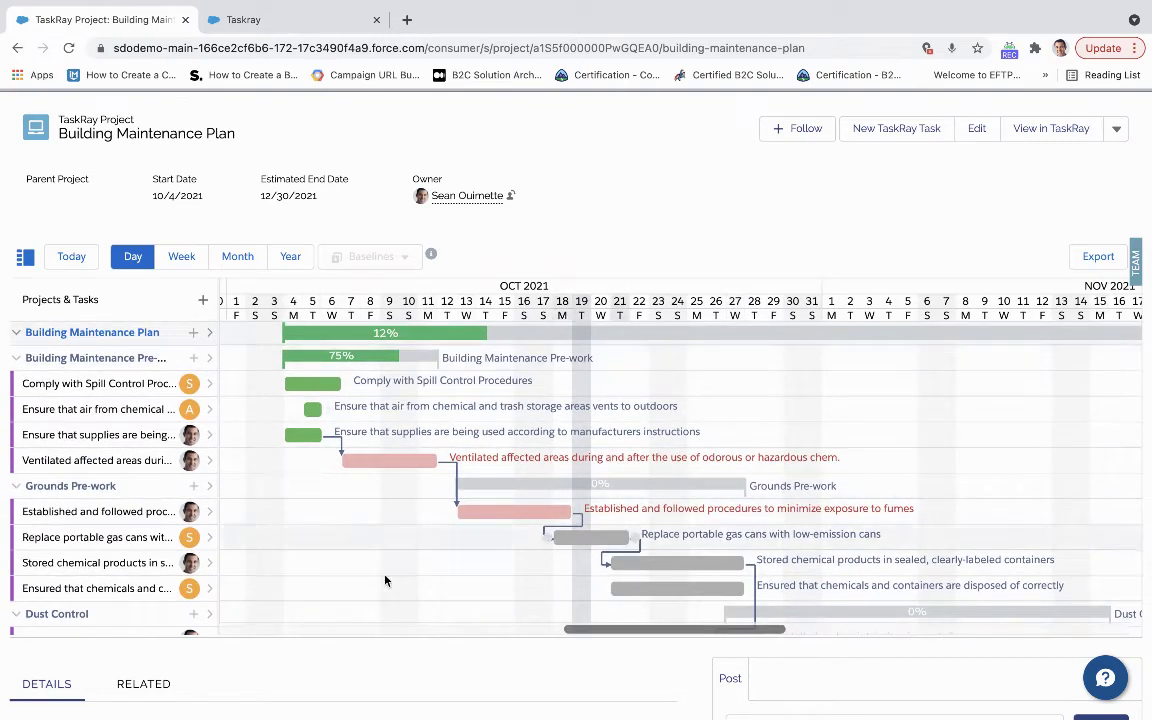
{"action": "scroll", "coordinate": [489, 546], "scroll_direction": "down", "scroll_amount": 1}
{"action": "scroll", "coordinate": [489, 546], "scroll_direction": "down", "scroll_amount": 2}
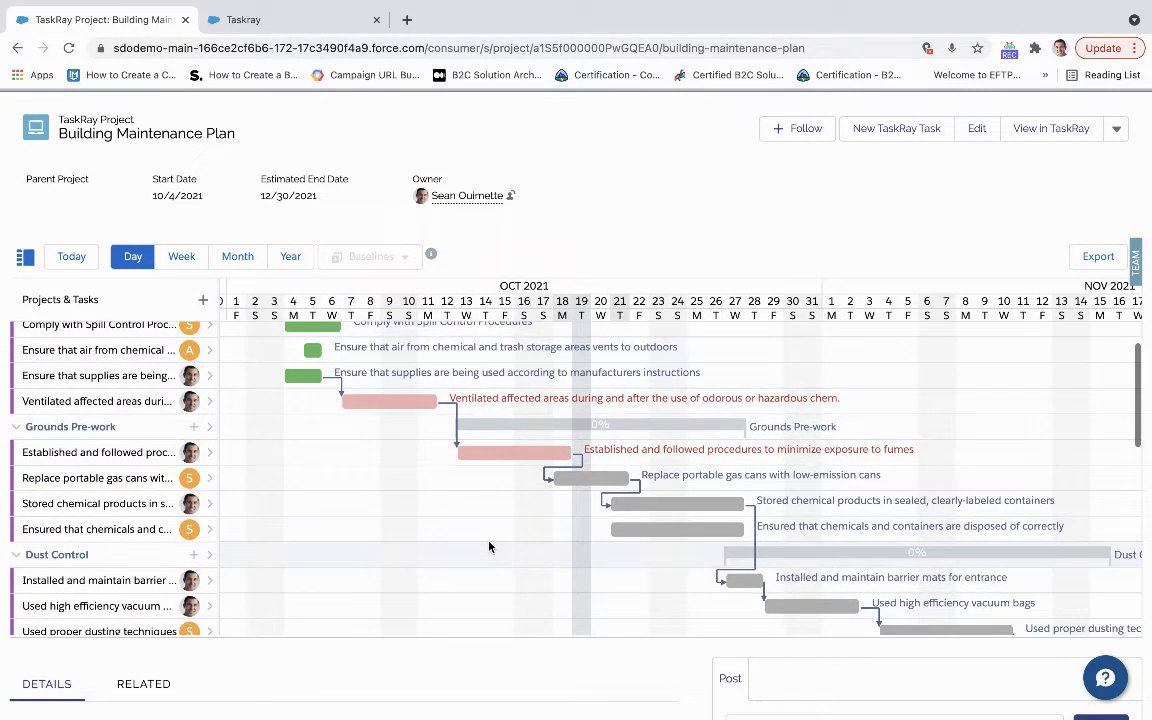
{"action": "scroll", "coordinate": [489, 546], "scroll_direction": "down", "scroll_amount": 2}
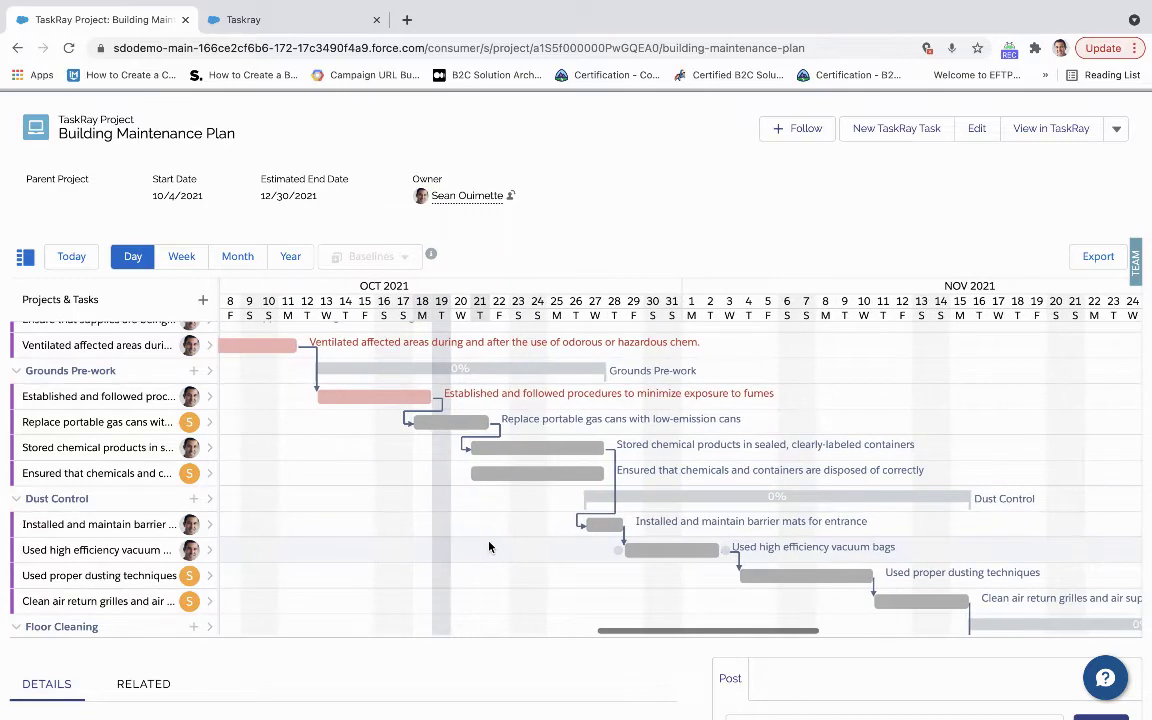
{"action": "scroll", "coordinate": [489, 546], "scroll_direction": "down", "scroll_amount": 3}
{"action": "scroll", "coordinate": [489, 546], "scroll_direction": "up", "scroll_amount": 4}
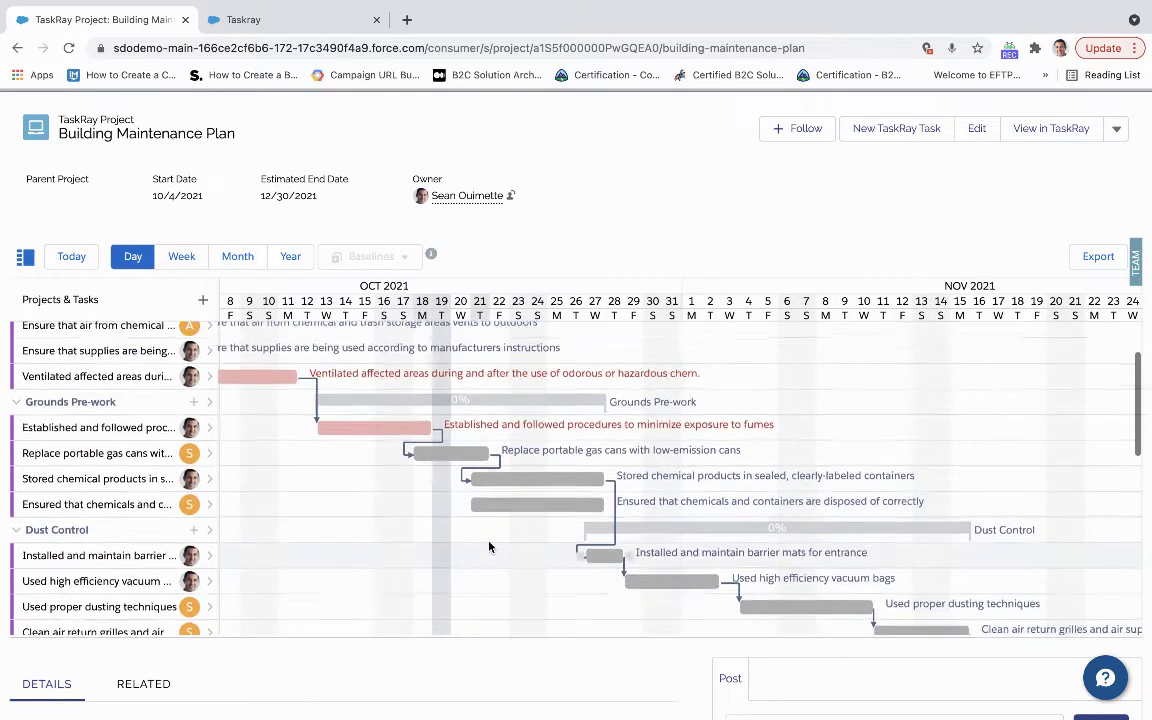
{"action": "scroll", "coordinate": [264, 510], "scroll_direction": "up", "scroll_amount": 2}
{"action": "scroll", "coordinate": [264, 510], "scroll_direction": "left", "scroll_amount": 5}
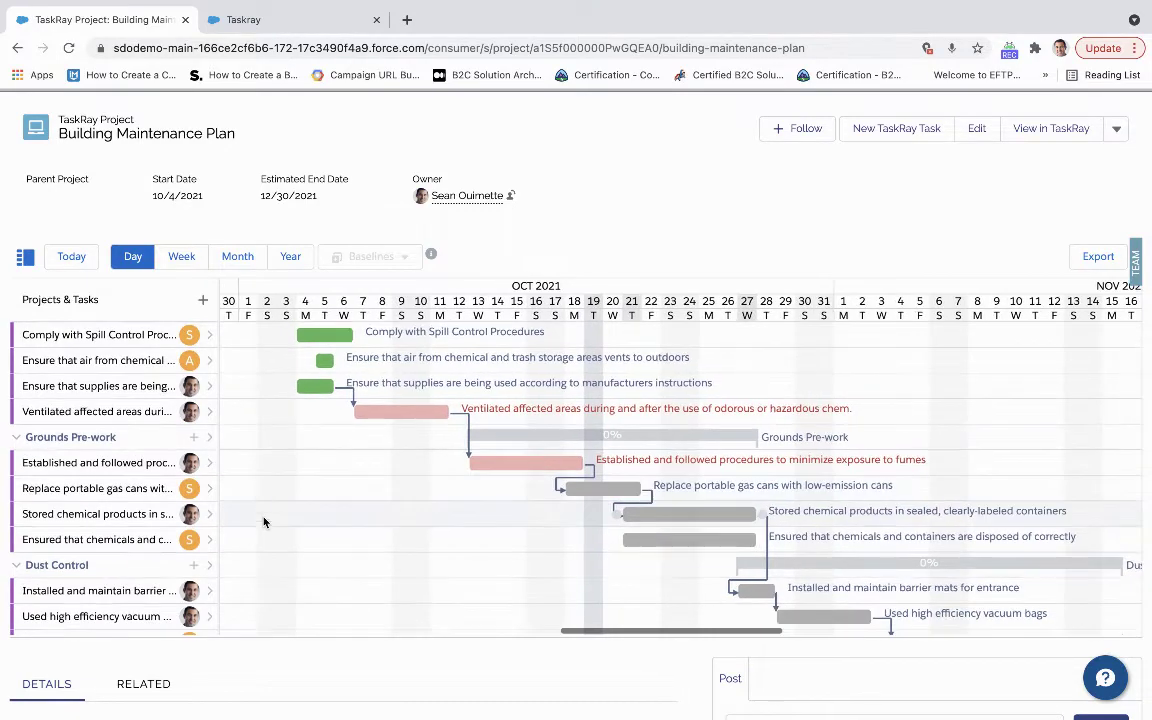
{"action": "scroll", "coordinate": [311, 663], "scroll_direction": "down", "scroll_amount": 2}
{"action": "scroll", "coordinate": [311, 663], "scroll_direction": "down", "scroll_amount": 3}
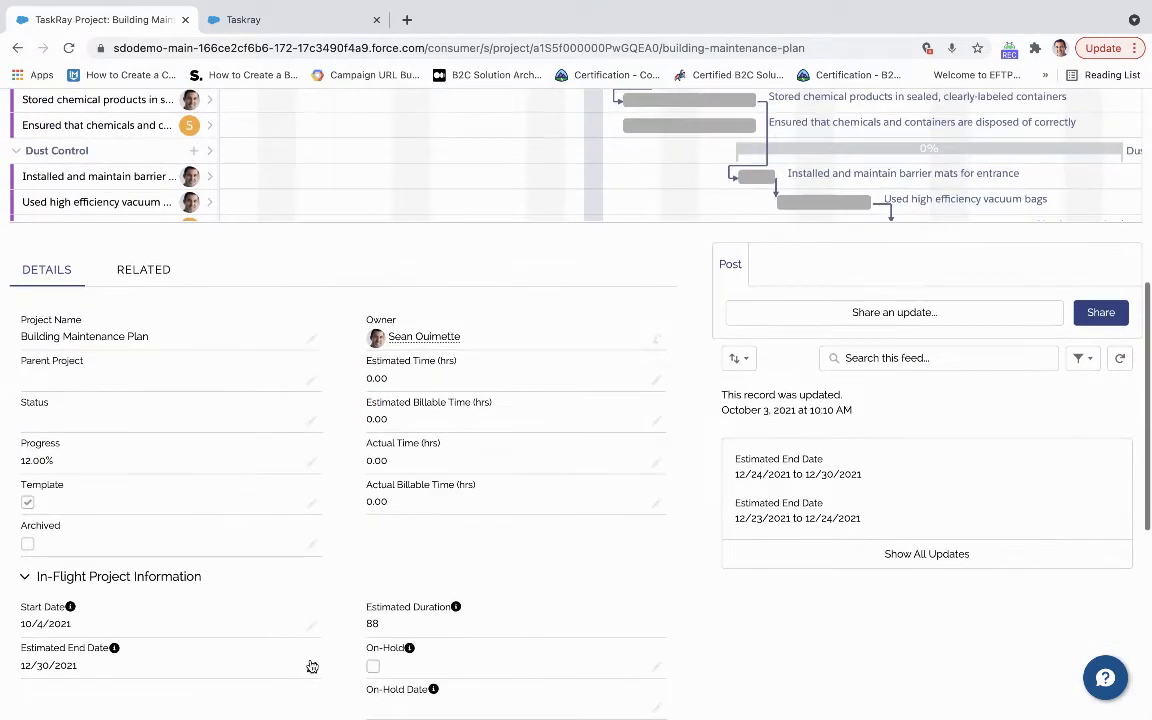
{"action": "left_click", "coordinate": [151, 258]}
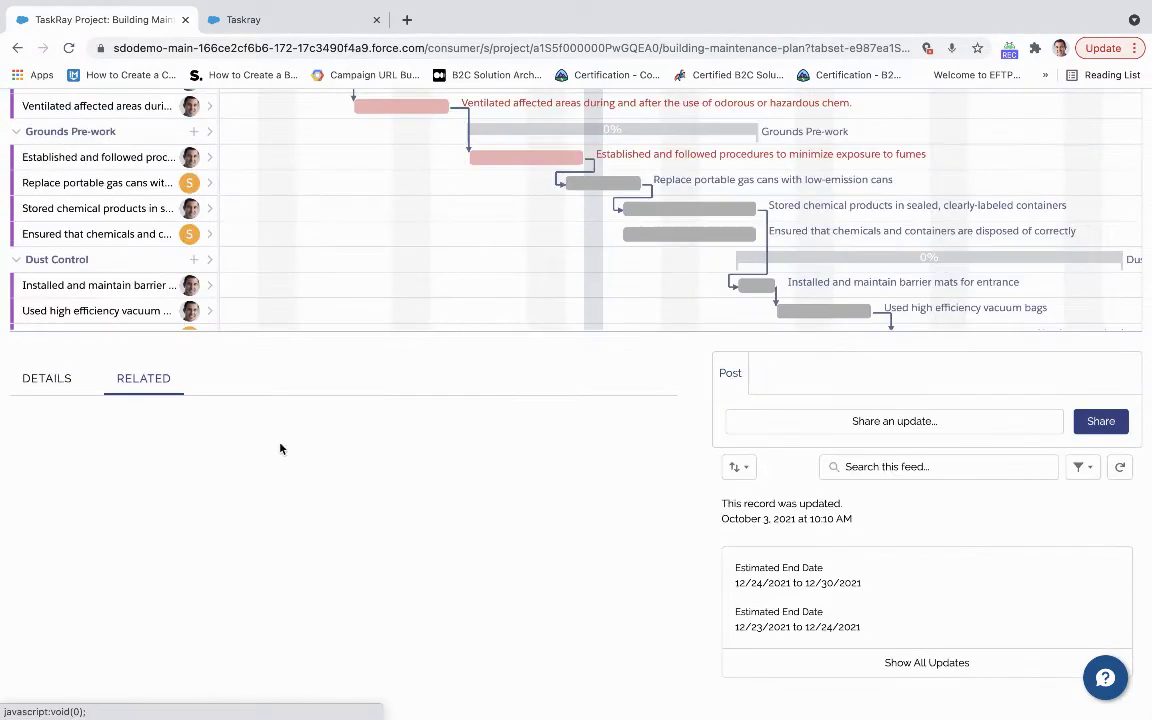
Scroll through the Task Groups, TaskRay Team and TaskRay Tasks lists, then back to the Gantt.
{"action": "scroll", "coordinate": [256, 425], "scroll_direction": "down", "scroll_amount": 2}
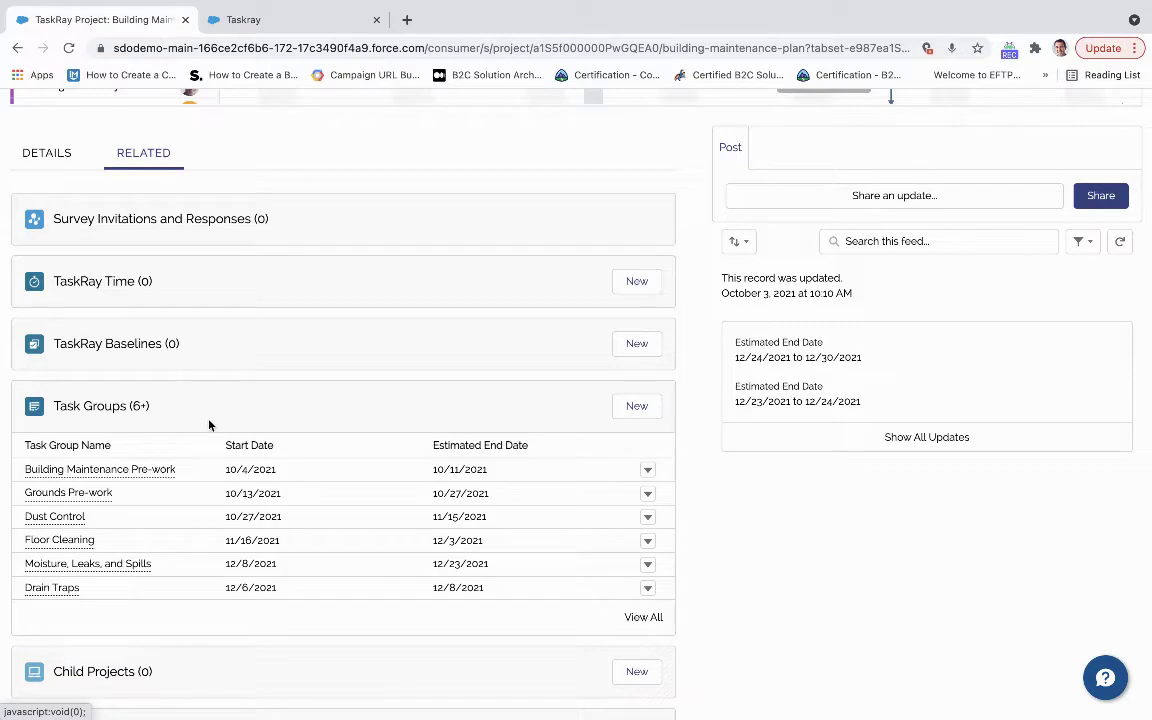
{"action": "scroll", "coordinate": [203, 385], "scroll_direction": "down", "scroll_amount": 5}
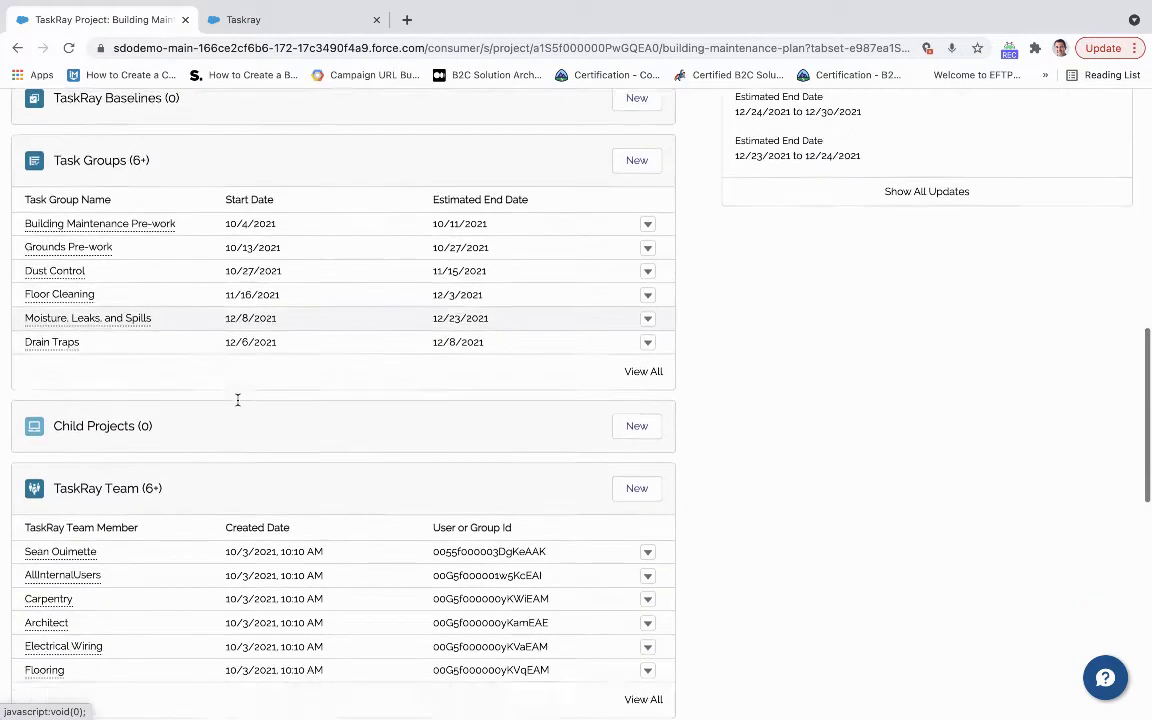
{"action": "scroll", "coordinate": [238, 404], "scroll_direction": "down", "scroll_amount": 2}
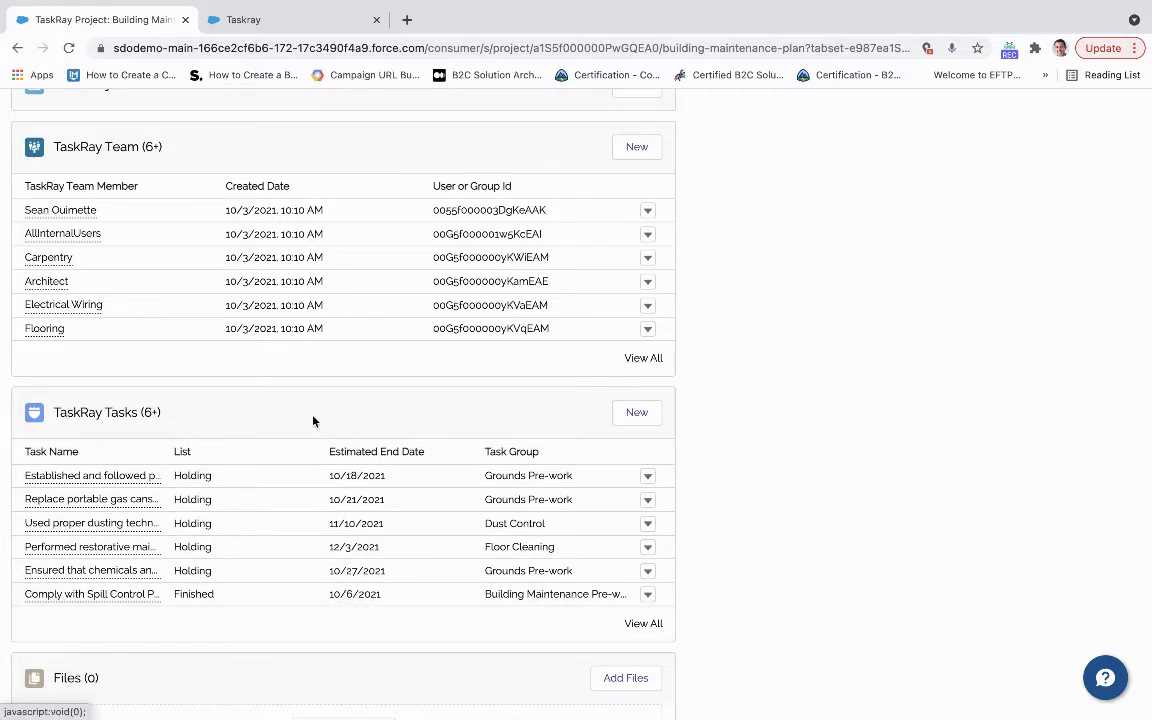
{"action": "scroll", "coordinate": [314, 420], "scroll_direction": "up", "scroll_amount": 1}
{"action": "scroll", "coordinate": [314, 420], "scroll_direction": "up", "scroll_amount": 3}
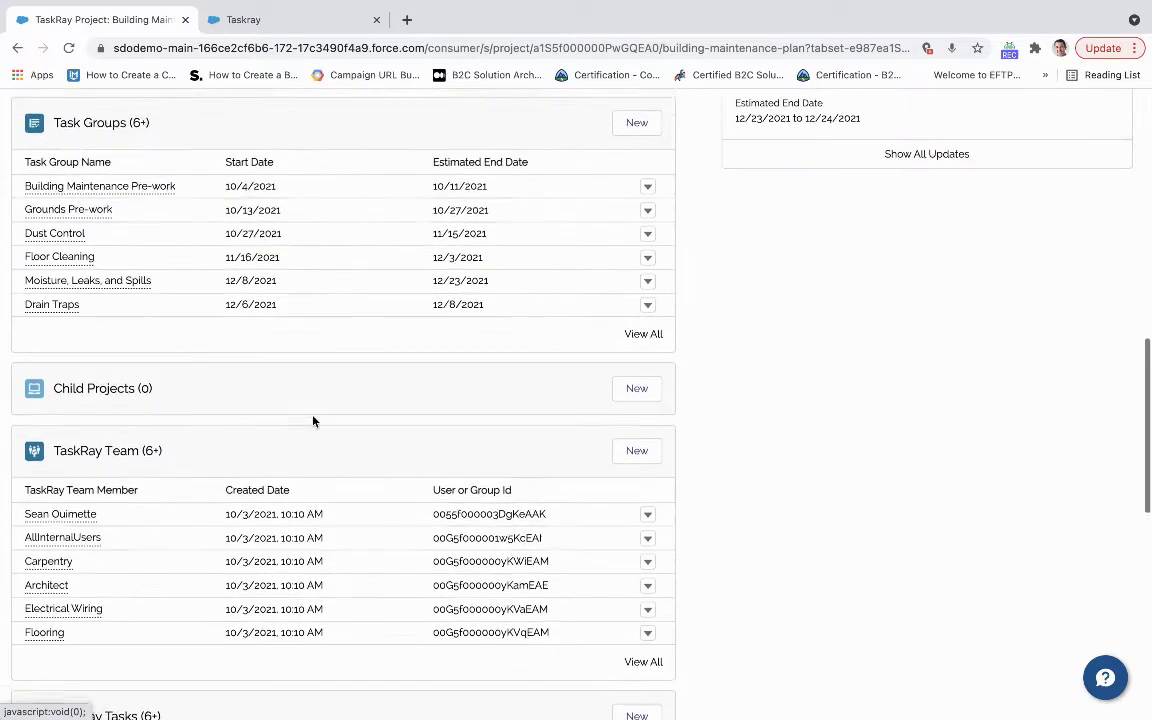
{"action": "scroll", "coordinate": [314, 420], "scroll_direction": "up", "scroll_amount": 1}
{"action": "scroll", "coordinate": [305, 415], "scroll_direction": "down", "scroll_amount": 3}
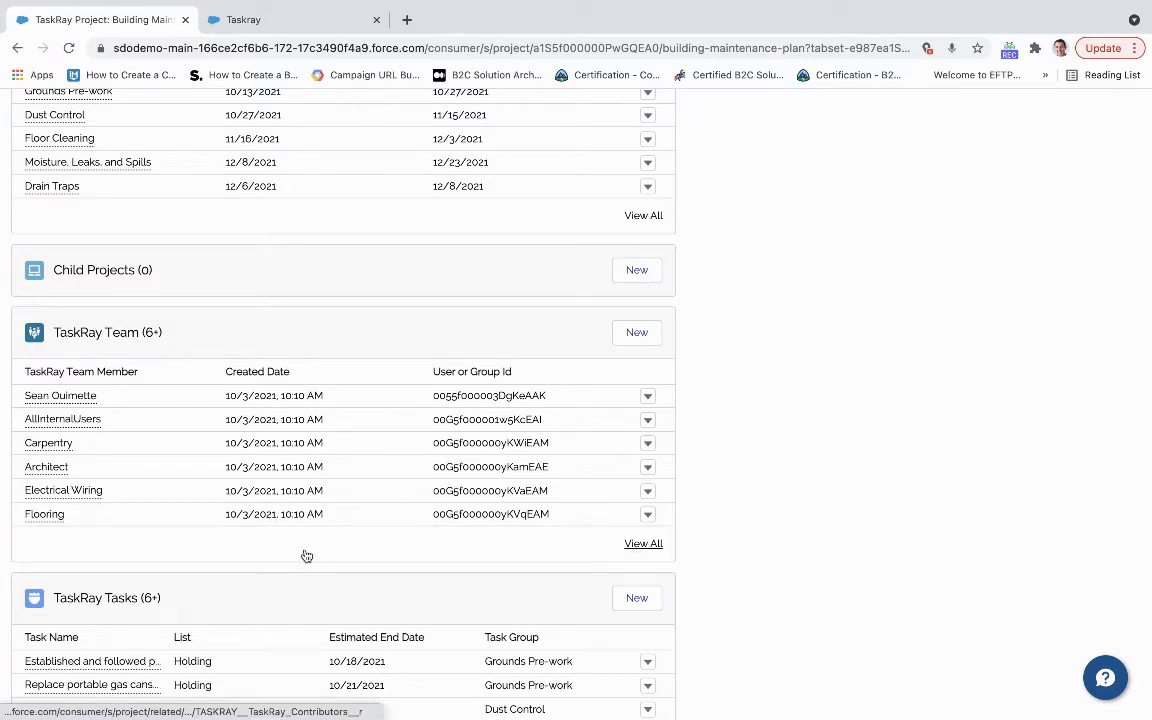
{"action": "scroll", "coordinate": [307, 556], "scroll_direction": "up", "scroll_amount": 2}
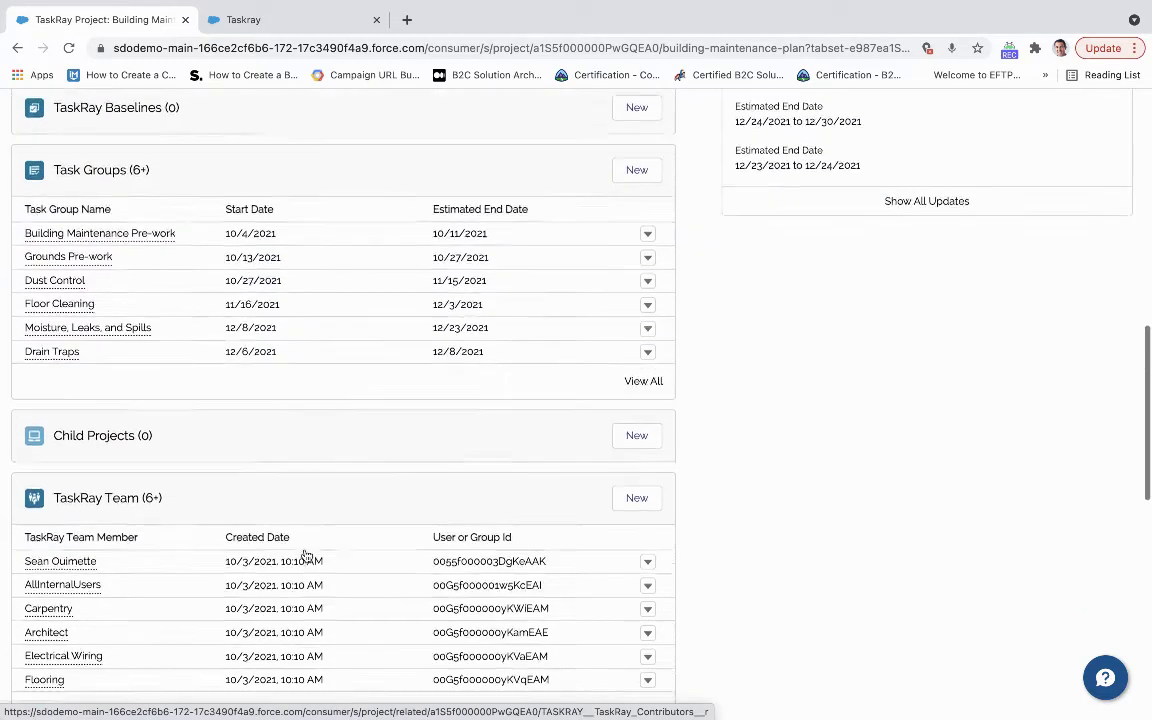
{"action": "scroll", "coordinate": [307, 556], "scroll_direction": "up", "scroll_amount": 6}
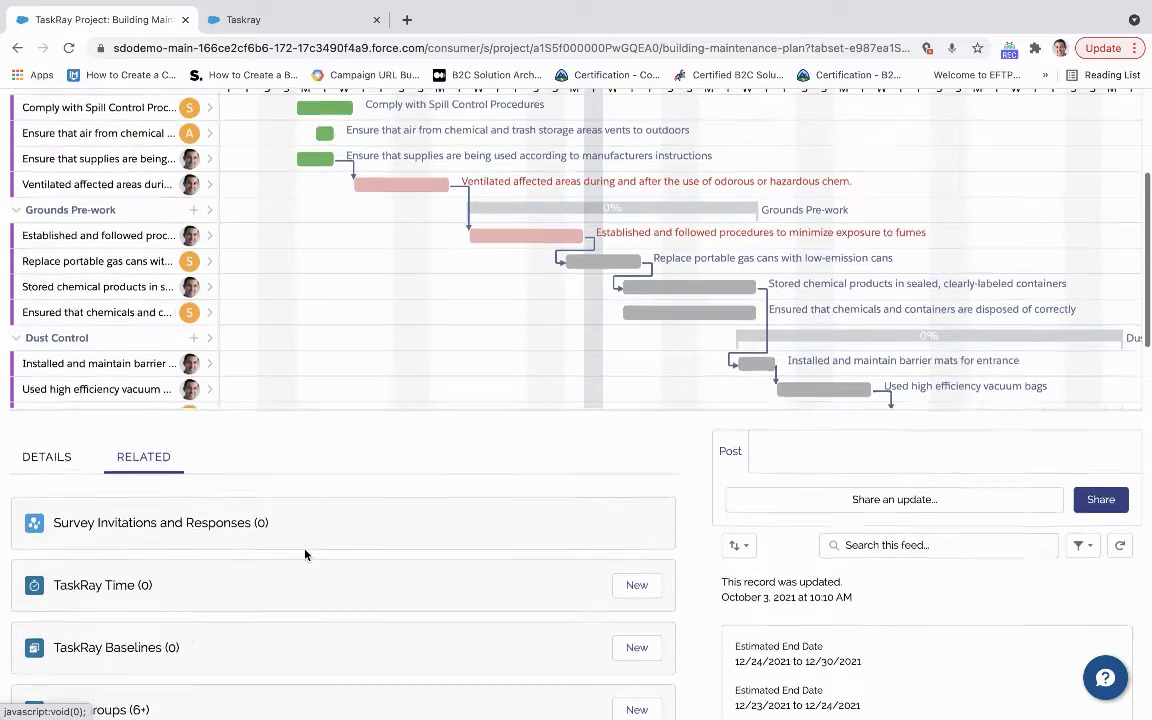
{"action": "scroll", "coordinate": [305, 553], "scroll_direction": "up", "scroll_amount": 3}
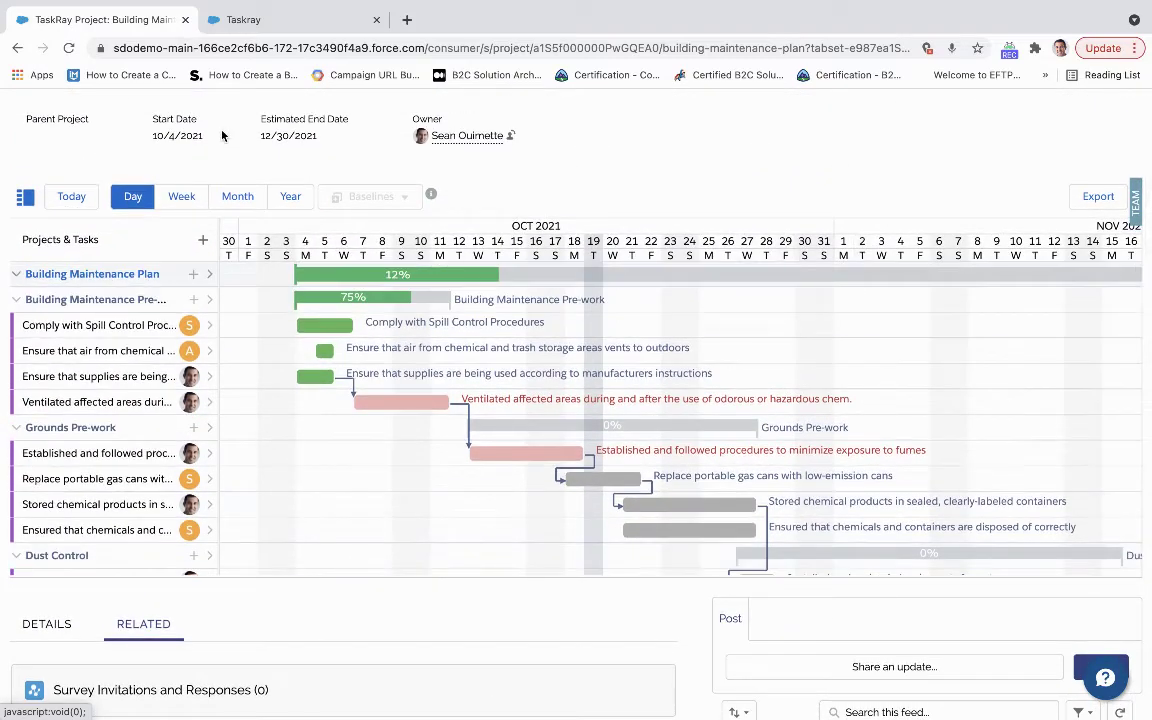
{"action": "scroll", "coordinate": [222, 135], "scroll_direction": "up", "scroll_amount": 2}
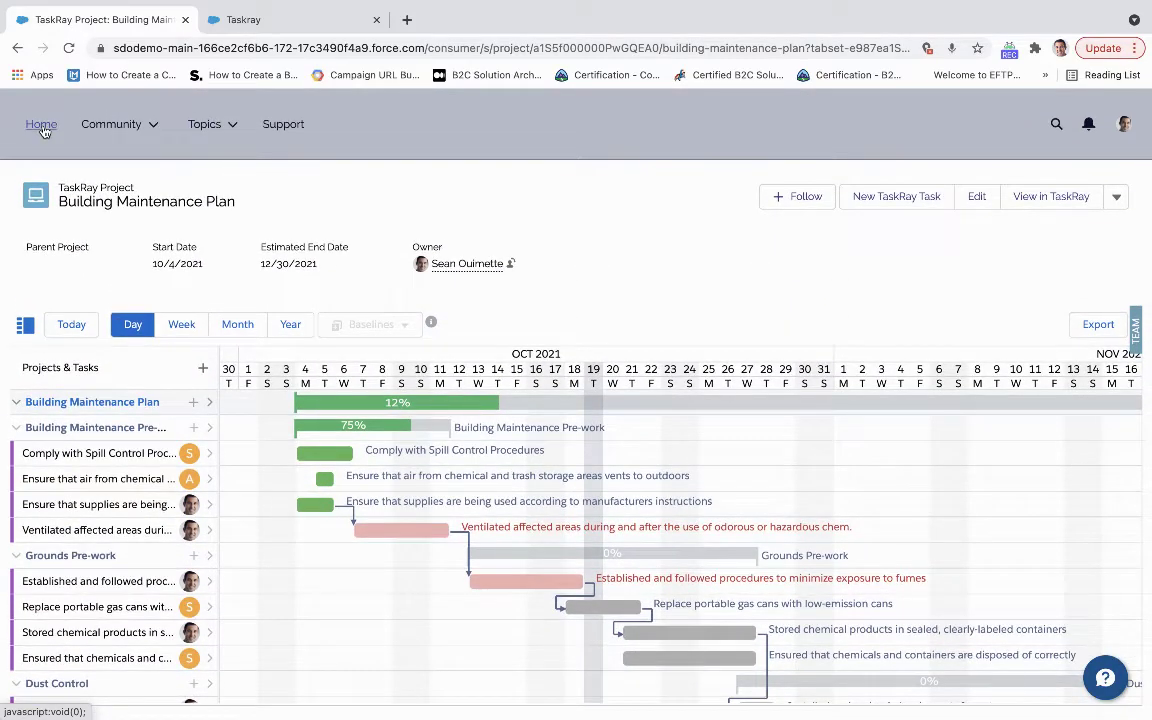
Return to the portal home page, scroll down to the Discussions feed, and list My Projects.
{"action": "left_click", "coordinate": [41, 124]}
{"action": "scroll", "coordinate": [125, 385], "scroll_direction": "down", "scroll_amount": 2}
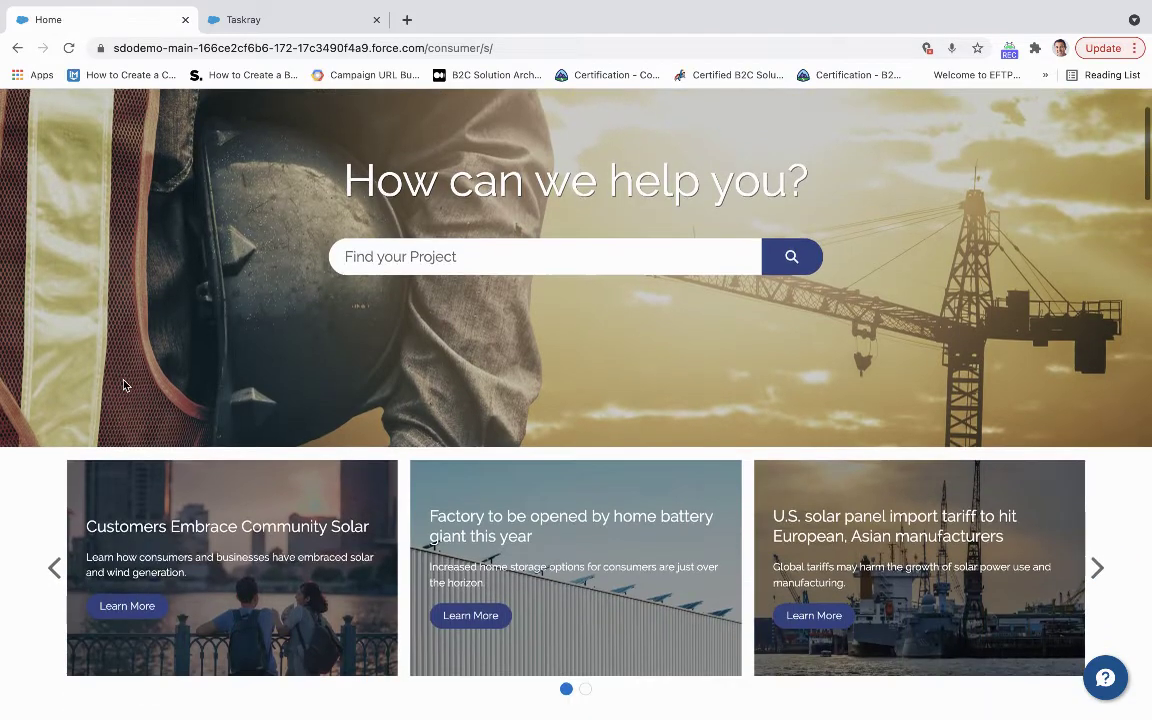
{"action": "scroll", "coordinate": [124, 385], "scroll_direction": "down", "scroll_amount": 2}
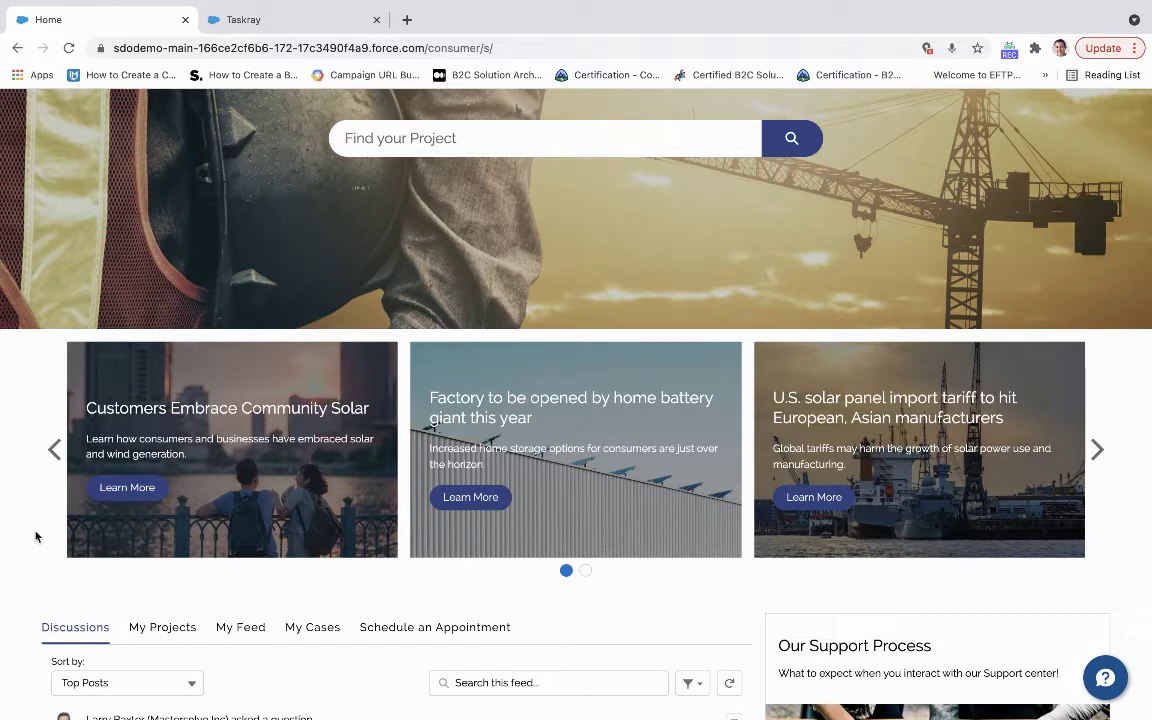
{"action": "scroll", "coordinate": [35, 537], "scroll_direction": "down", "scroll_amount": 1}
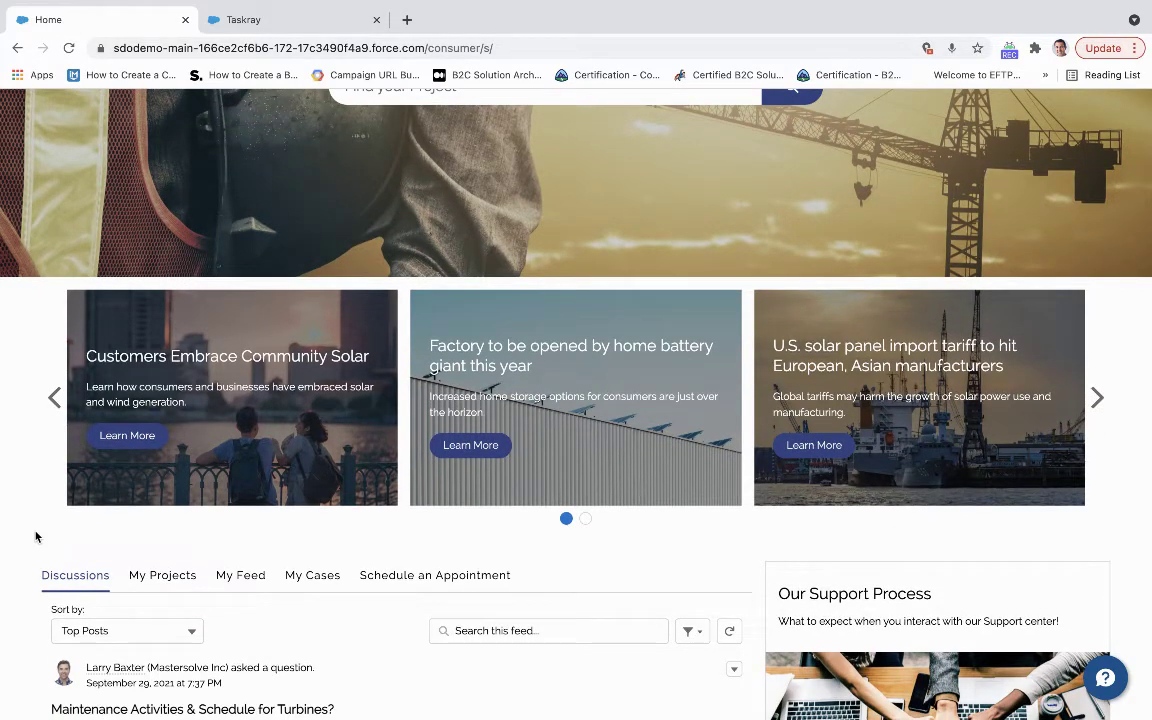
{"action": "scroll", "coordinate": [35, 537], "scroll_direction": "down", "scroll_amount": 2}
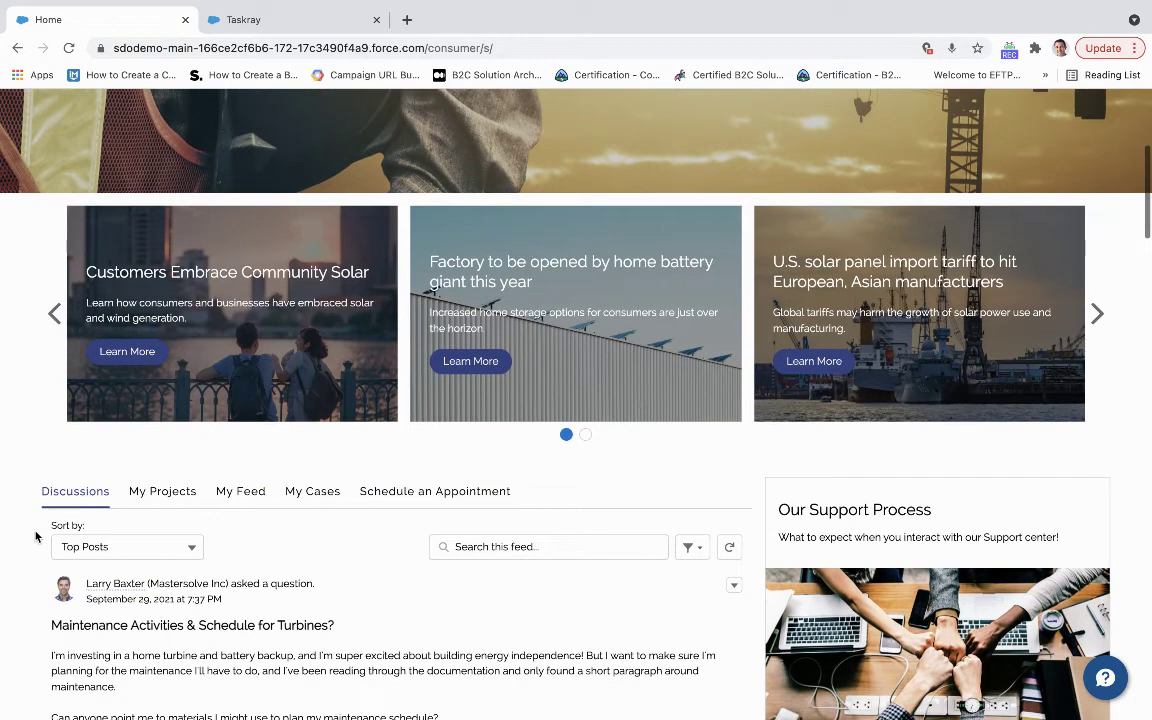
{"action": "scroll", "coordinate": [35, 537], "scroll_direction": "down", "scroll_amount": 4}
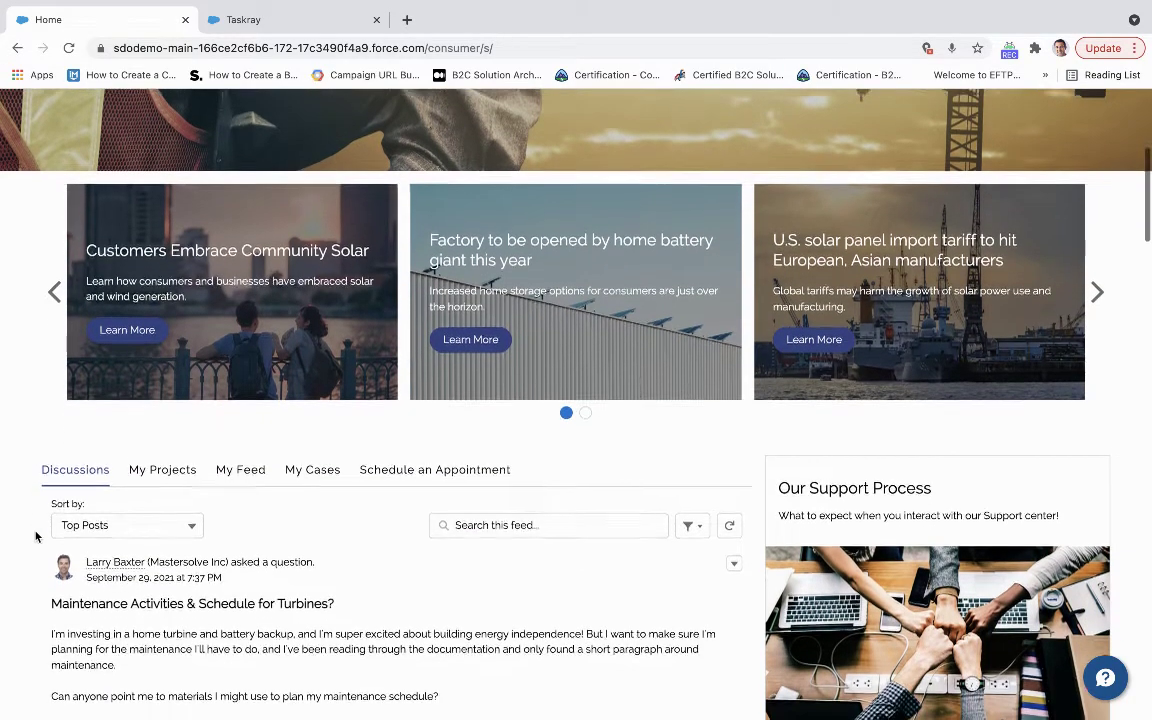
{"action": "scroll", "coordinate": [35, 537], "scroll_direction": "down", "scroll_amount": 1}
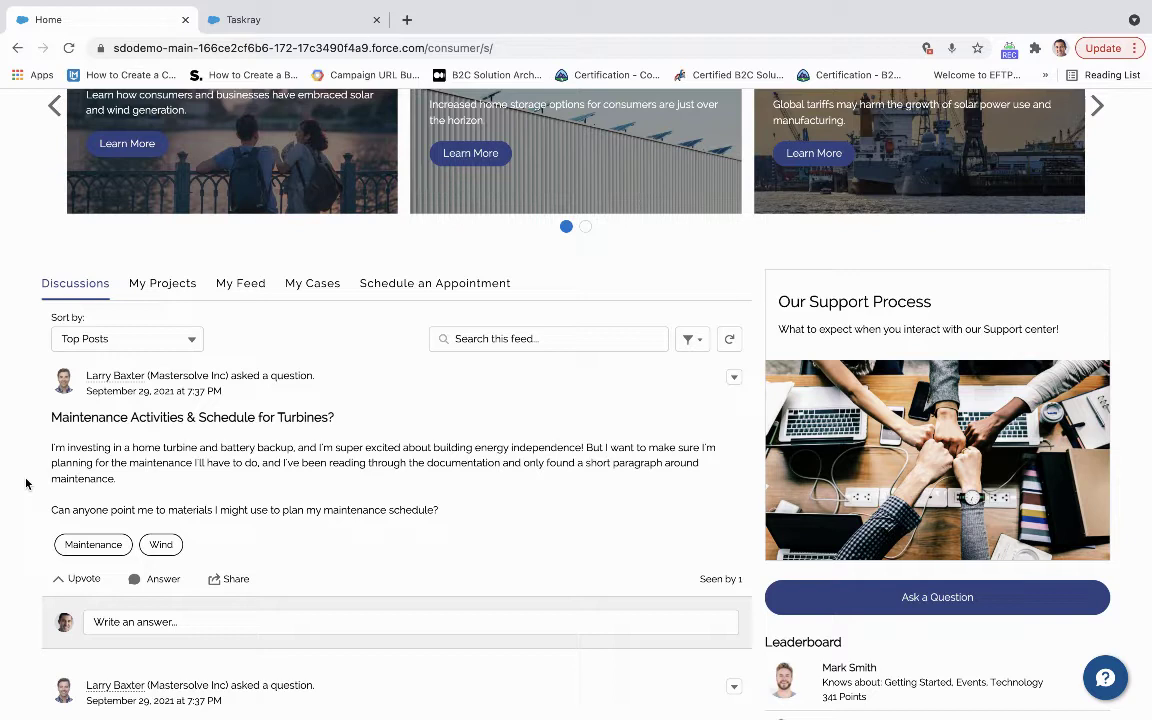
{"action": "left_click", "coordinate": [158, 288]}
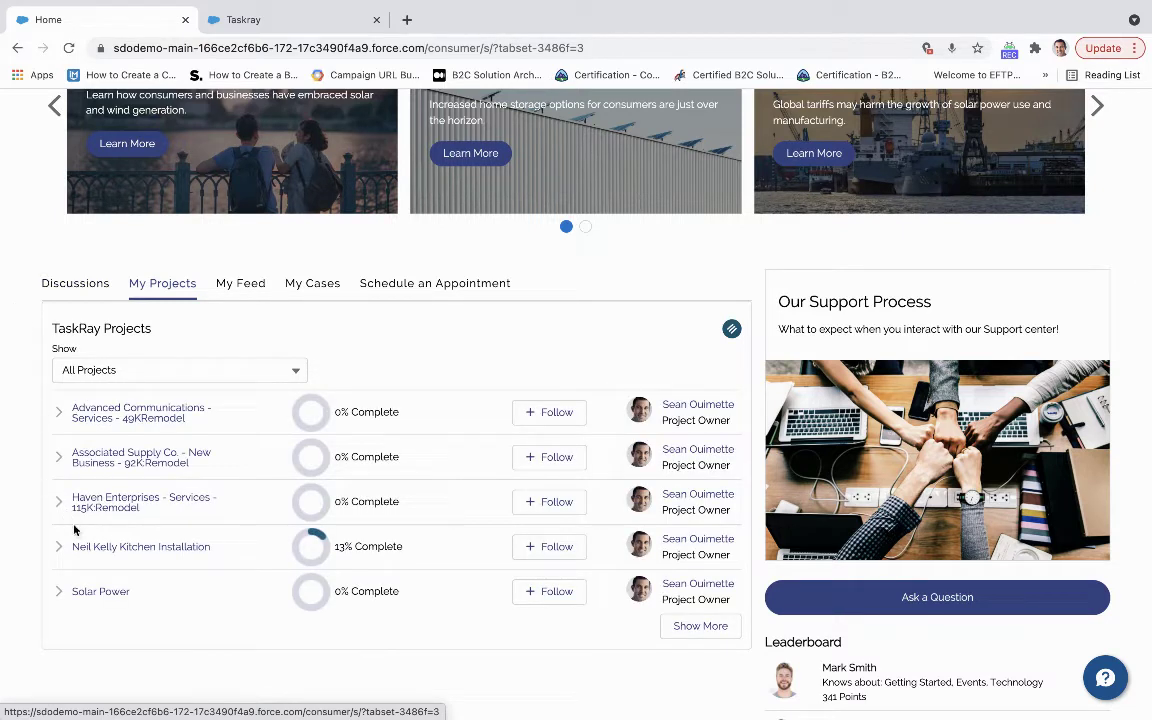
Expand the first project's overview, then show the ten open support cases under My Cases.
{"action": "left_click", "coordinate": [58, 416]}
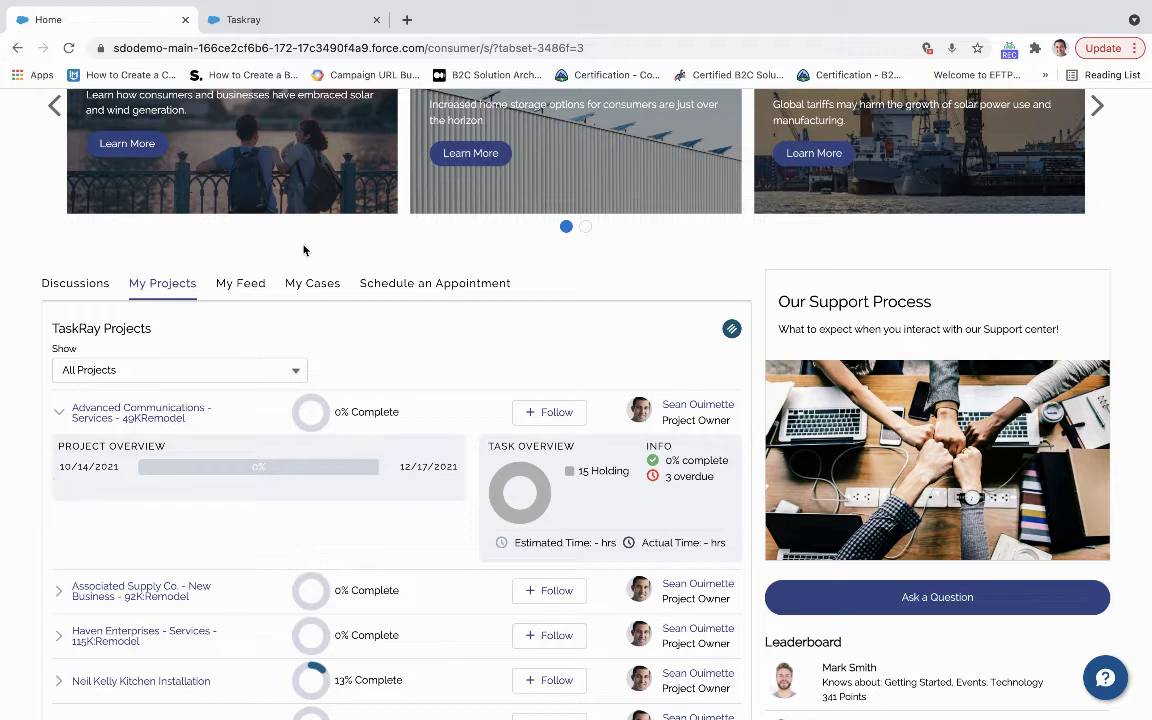
{"action": "left_click", "coordinate": [324, 290]}
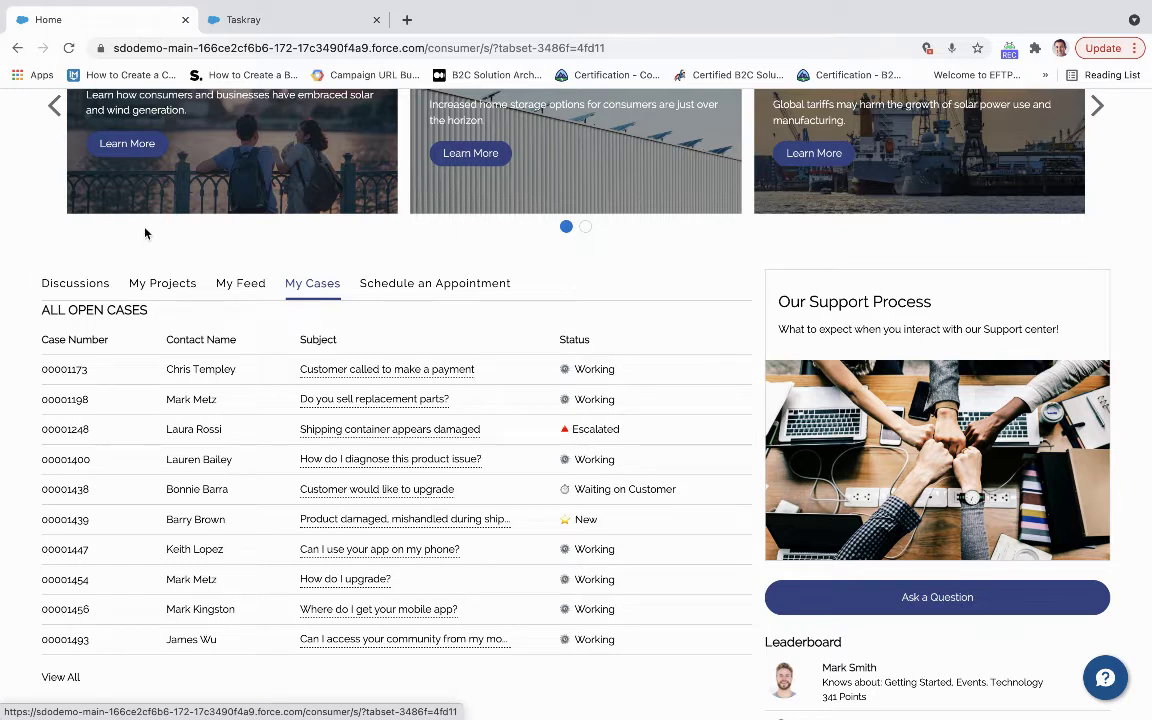
Start a service appointment with the Emergency Fix work type group and only Mechanical Failures ticked.
{"action": "left_click", "coordinate": [390, 281]}
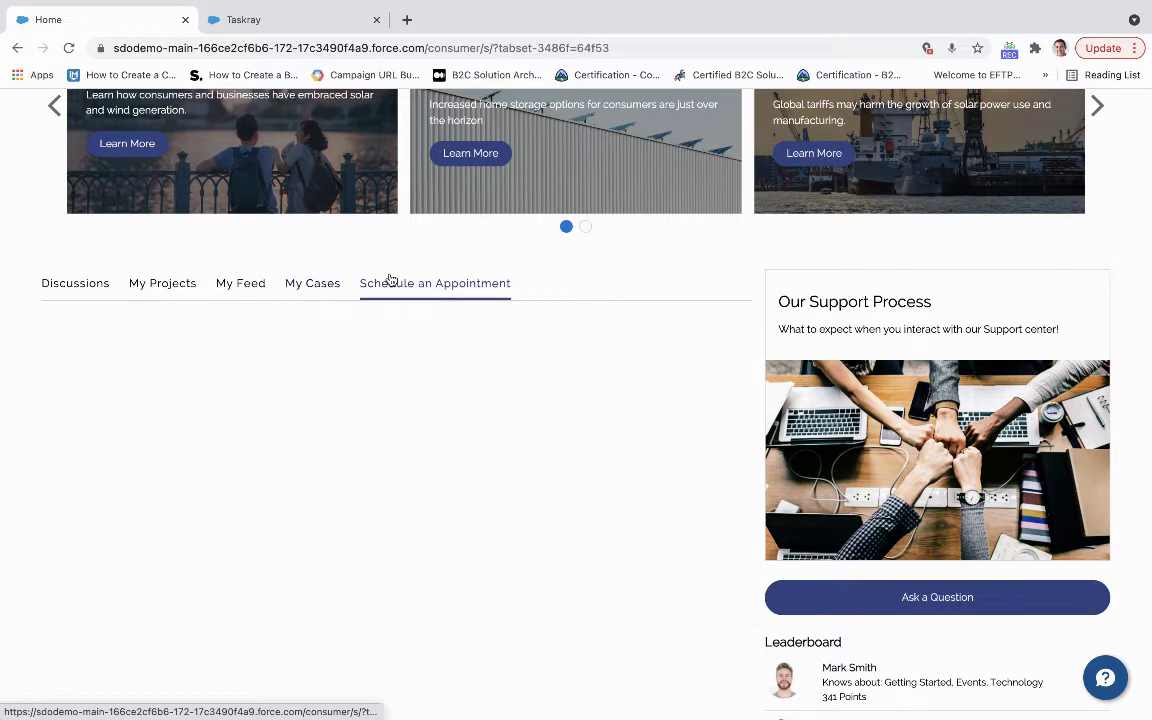
{"action": "scroll", "coordinate": [119, 462], "scroll_direction": "down", "scroll_amount": 1}
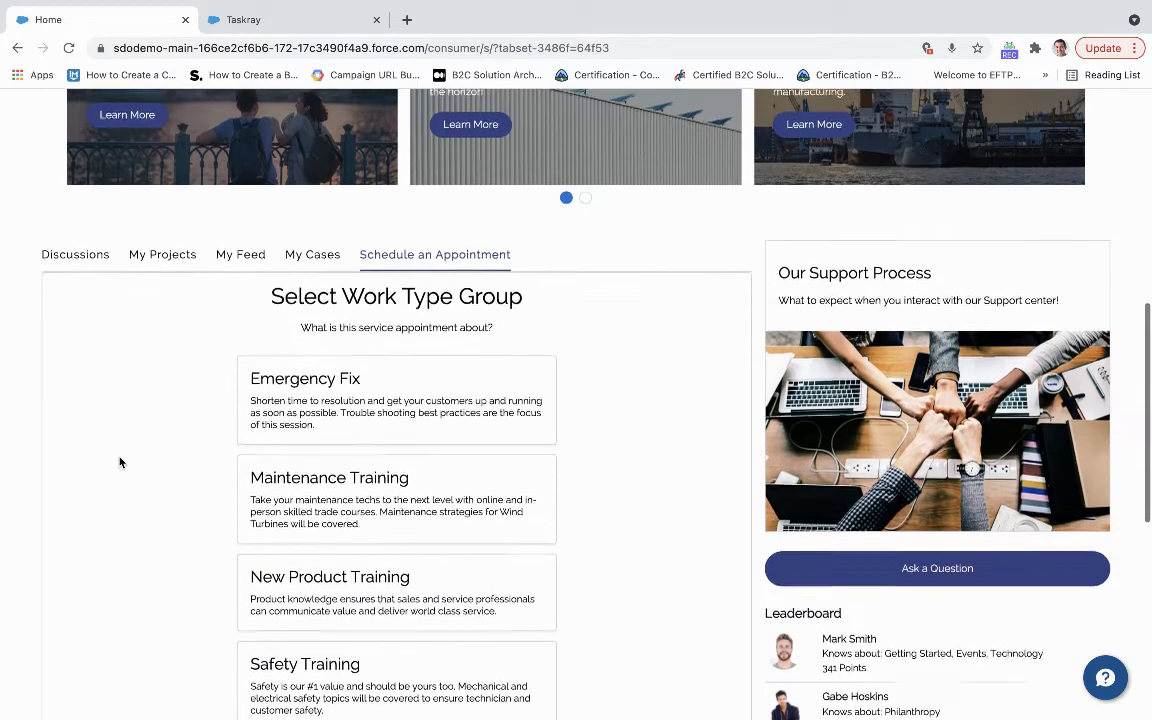
{"action": "left_click", "coordinate": [260, 420]}
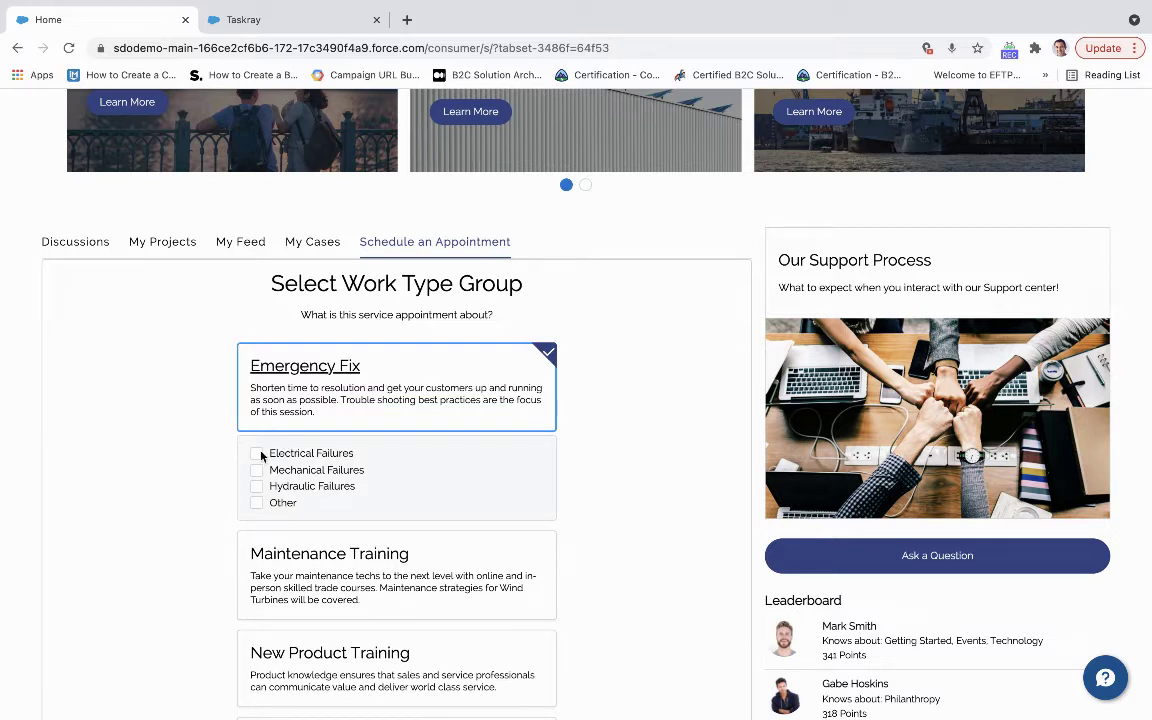
{"action": "left_click", "coordinate": [257, 502]}
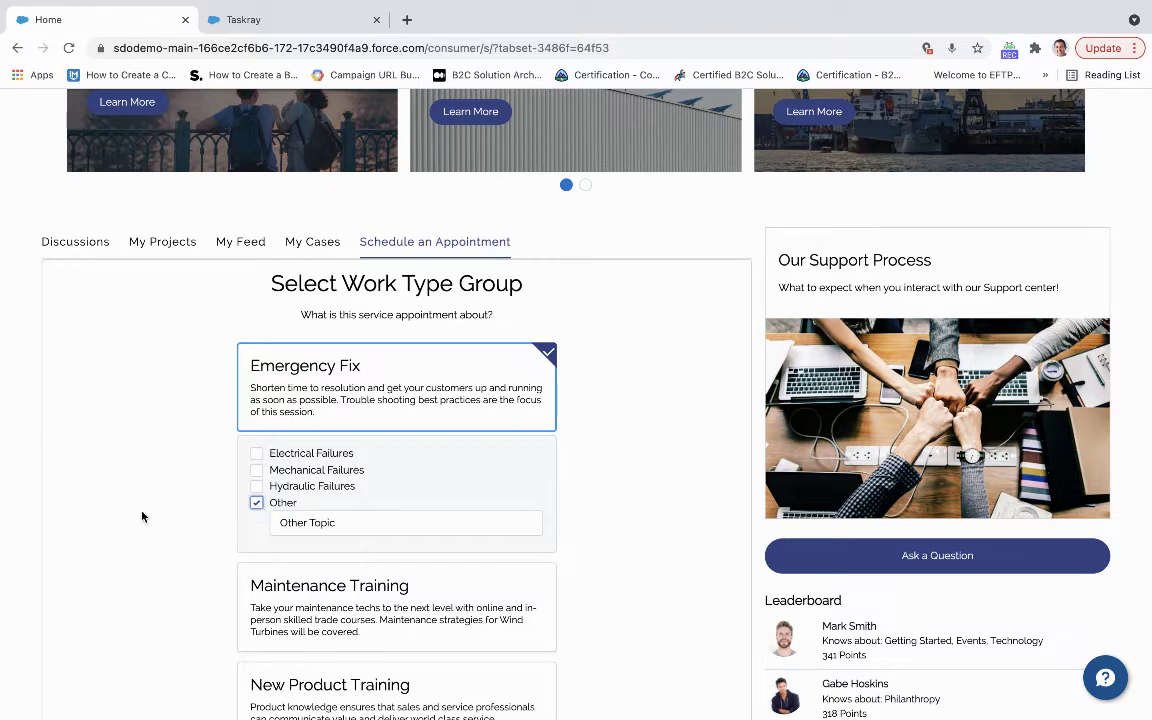
{"action": "scroll", "coordinate": [176, 558], "scroll_direction": "down", "scroll_amount": 3}
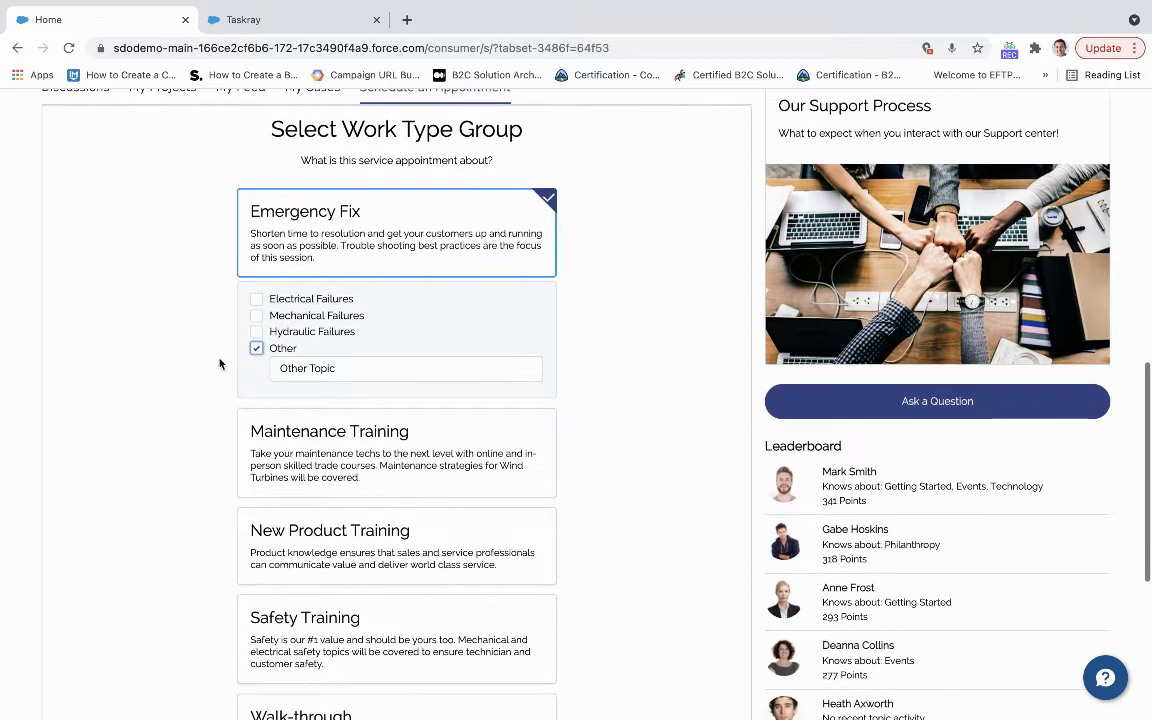
{"action": "left_click", "coordinate": [256, 315]}
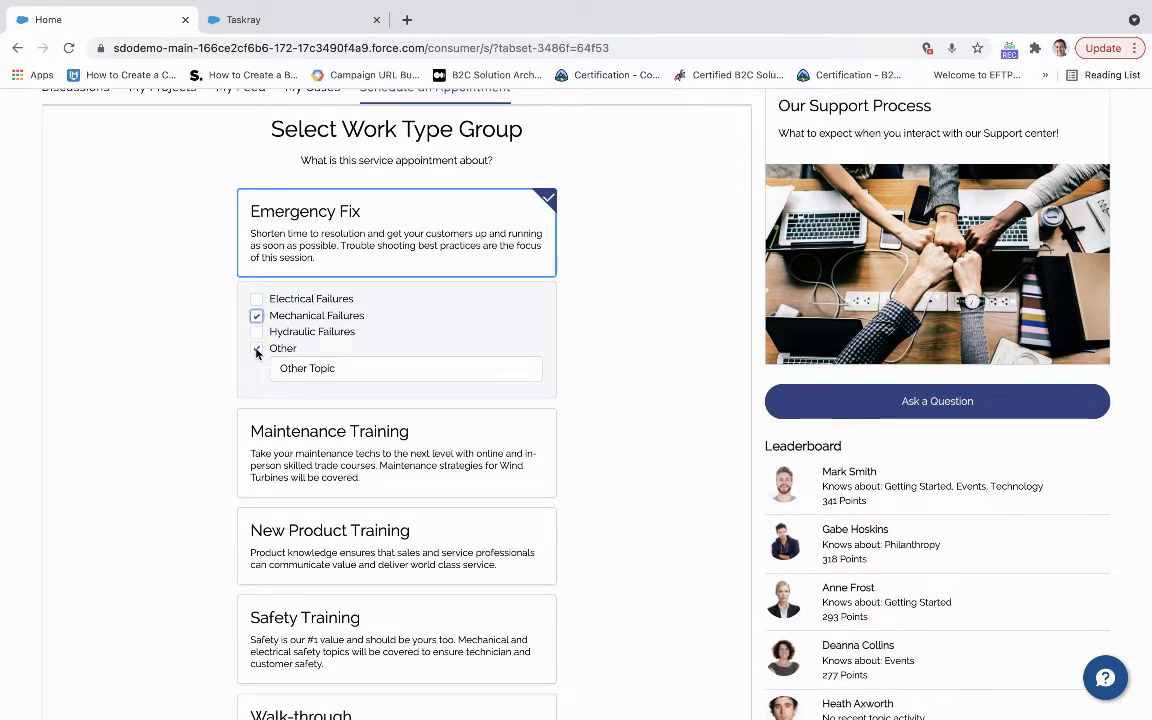
{"action": "left_click", "coordinate": [256, 349]}
{"action": "scroll", "coordinate": [170, 465], "scroll_direction": "down", "scroll_amount": 2}
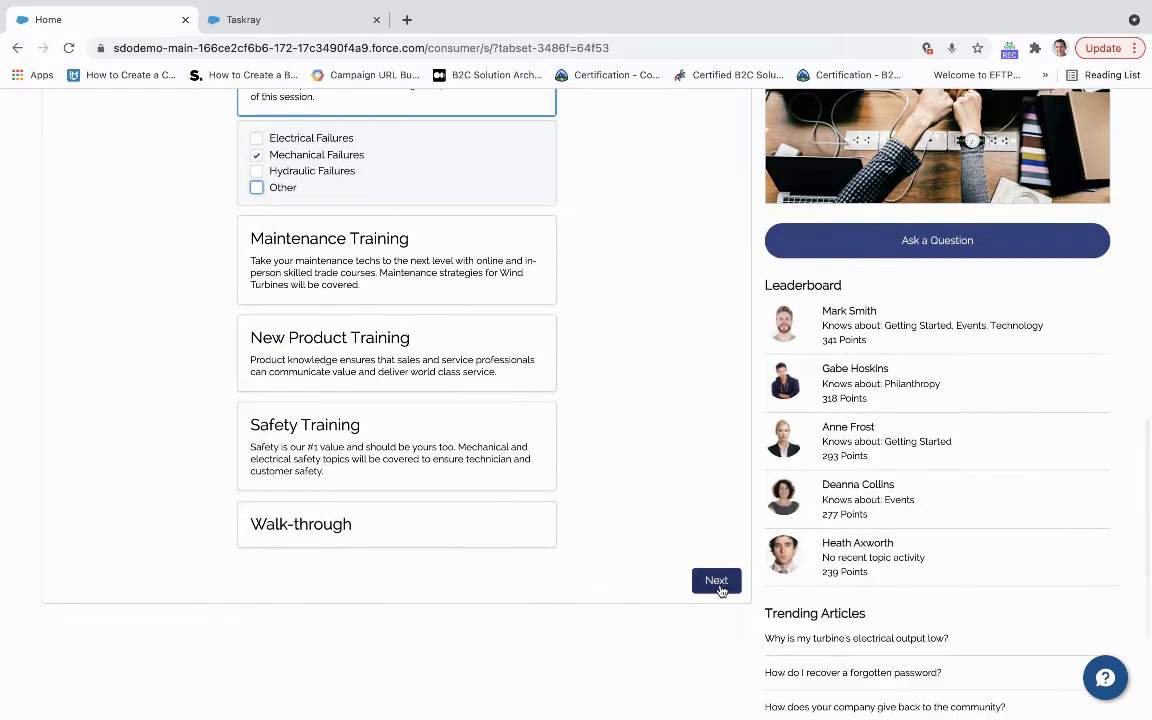
Choose In a Center as the appointment type.
{"action": "left_click", "coordinate": [716, 581]}
{"action": "scroll", "coordinate": [284, 420], "scroll_direction": "up", "scroll_amount": 3}
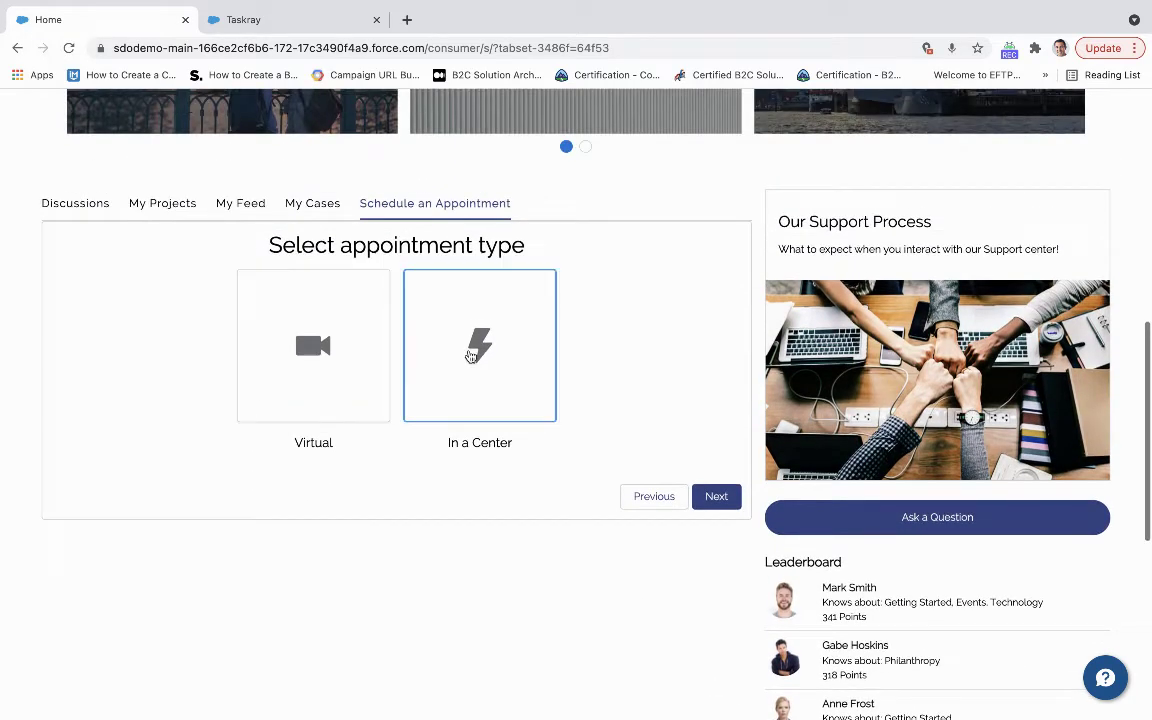
{"action": "left_click", "coordinate": [472, 356]}
{"action": "left_click", "coordinate": [716, 494]}
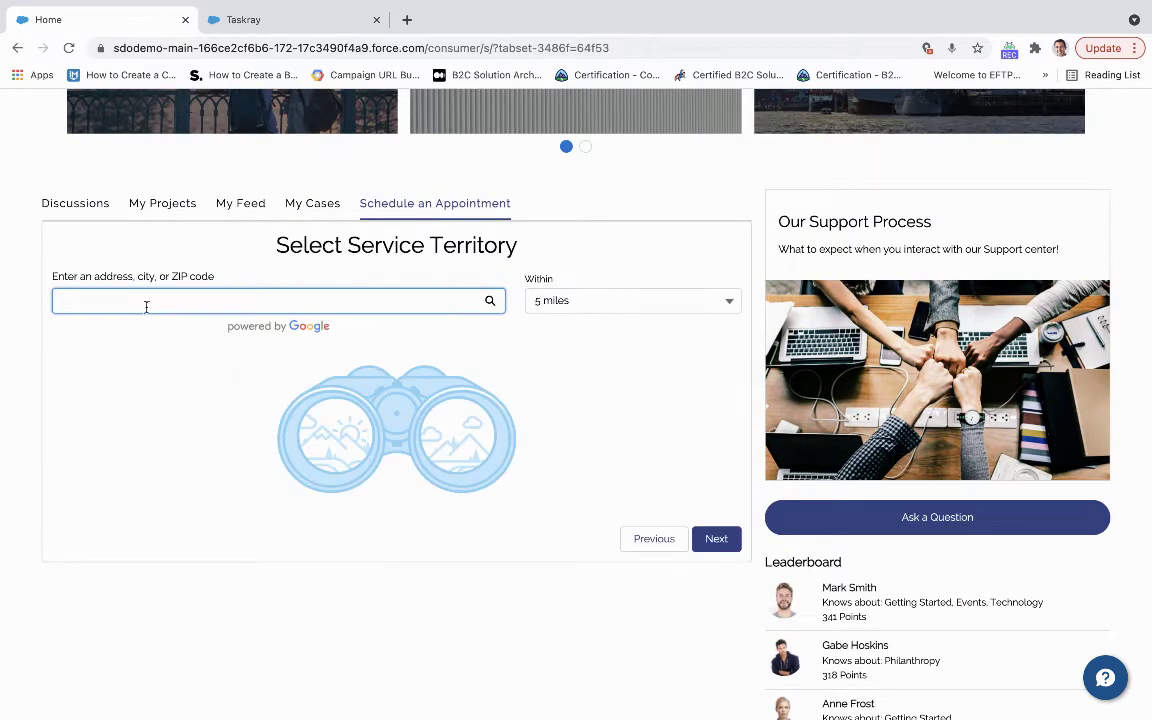
Locate San Francisco, CA, USA and choose the San Francisco Training Center as the service territory.
{"action": "type", "text": "San Francisco"}
{"action": "left_click", "coordinate": [136, 354]}
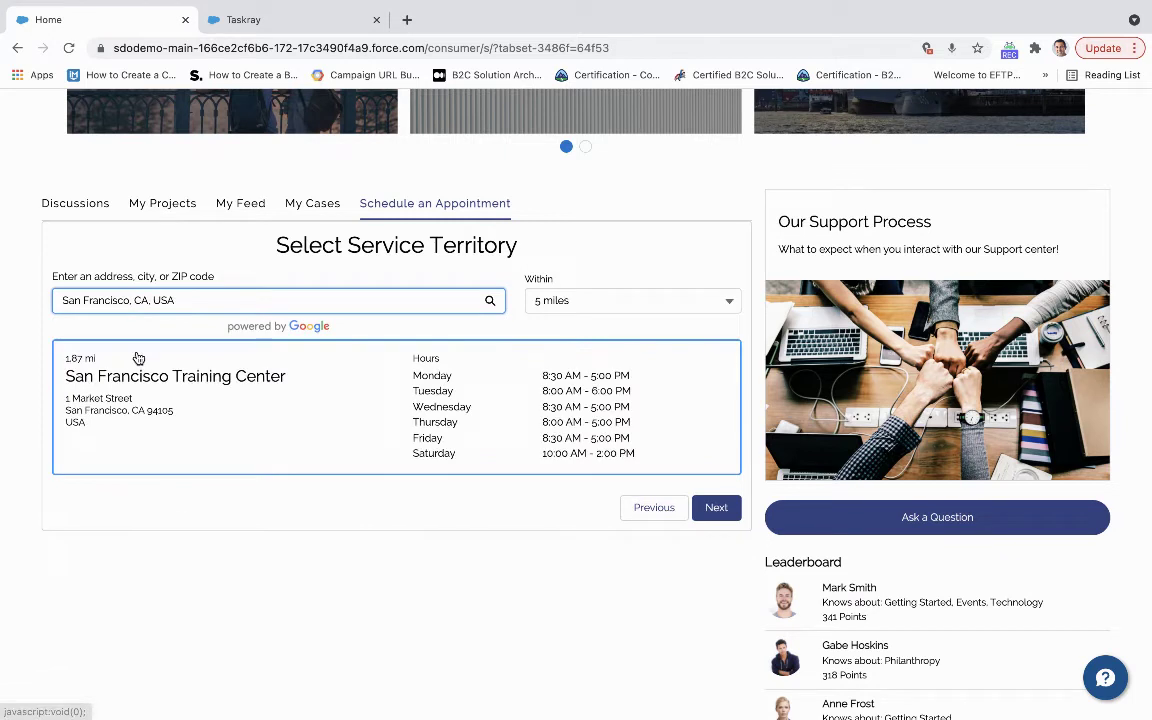
{"action": "left_click", "coordinate": [324, 444]}
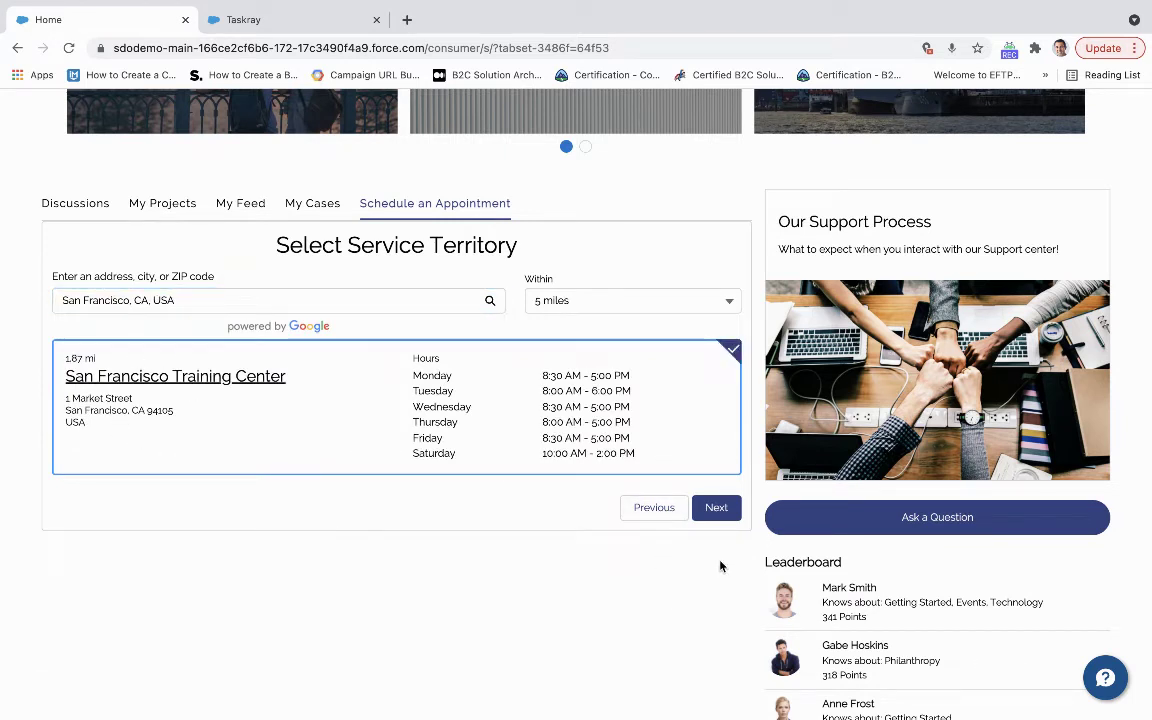
{"action": "left_click", "coordinate": [716, 507]}
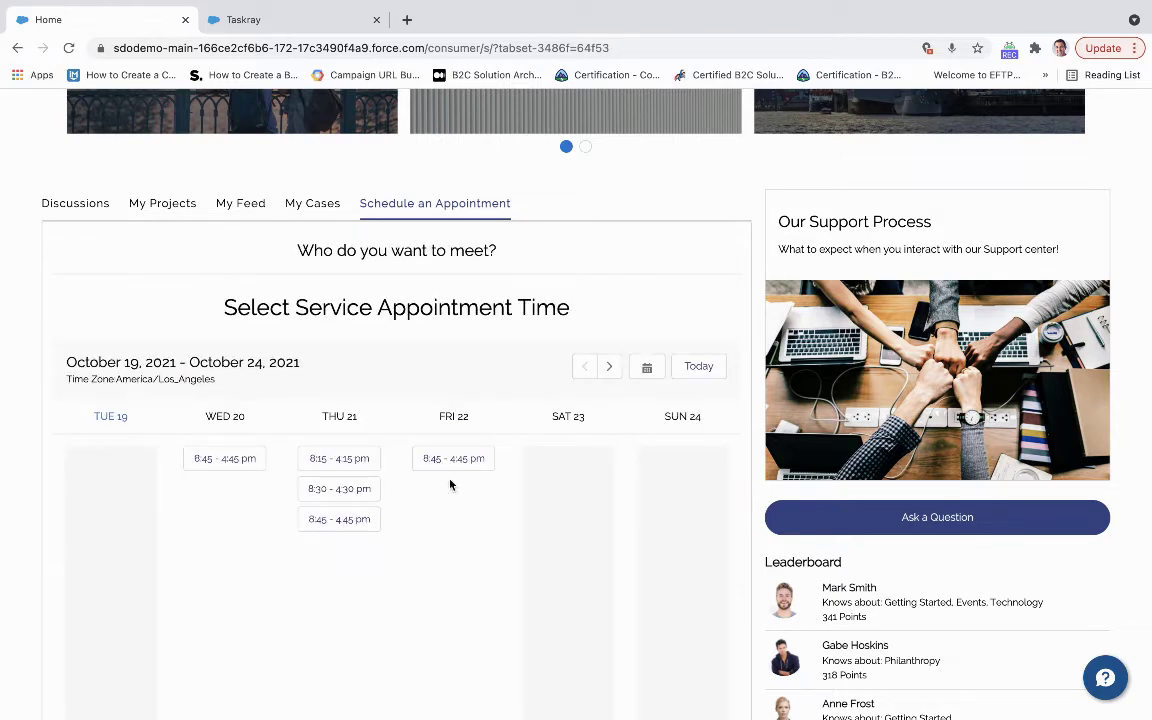
Book the Friday October 22, 8:45 AM–4:45 PM slot and go to the review form's First Name field.
{"action": "left_click", "coordinate": [450, 461]}
{"action": "scroll", "coordinate": [450, 547], "scroll_direction": "down", "scroll_amount": 3}
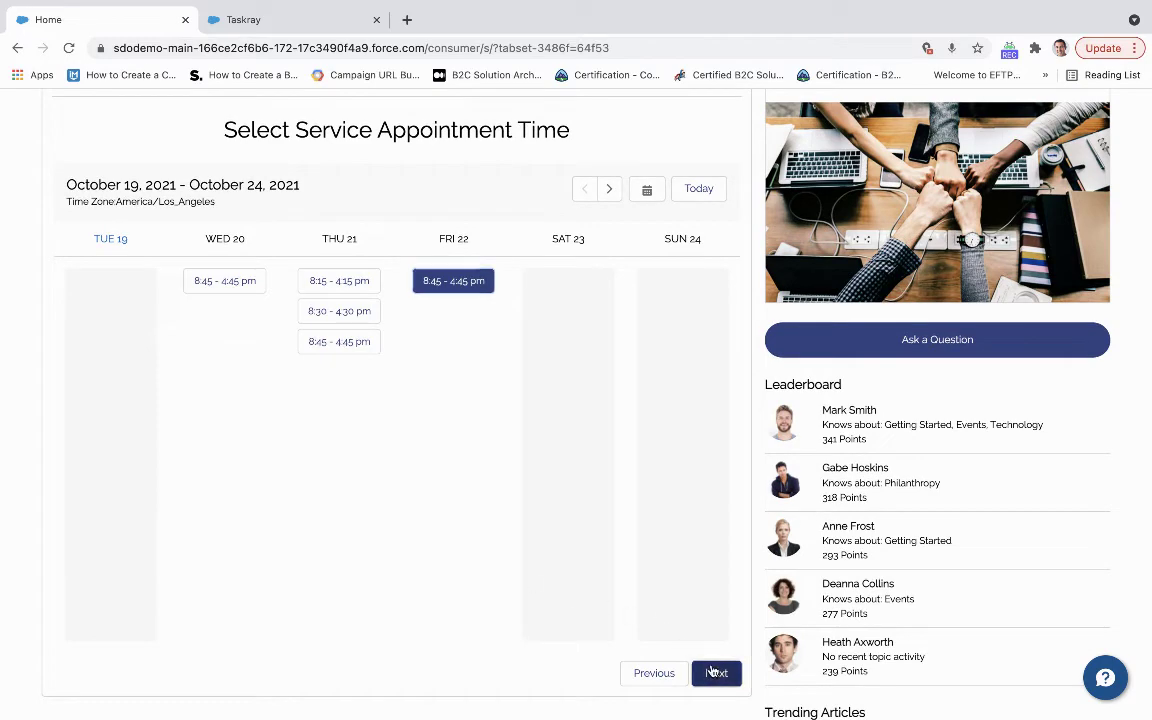
{"action": "left_click", "coordinate": [712, 670]}
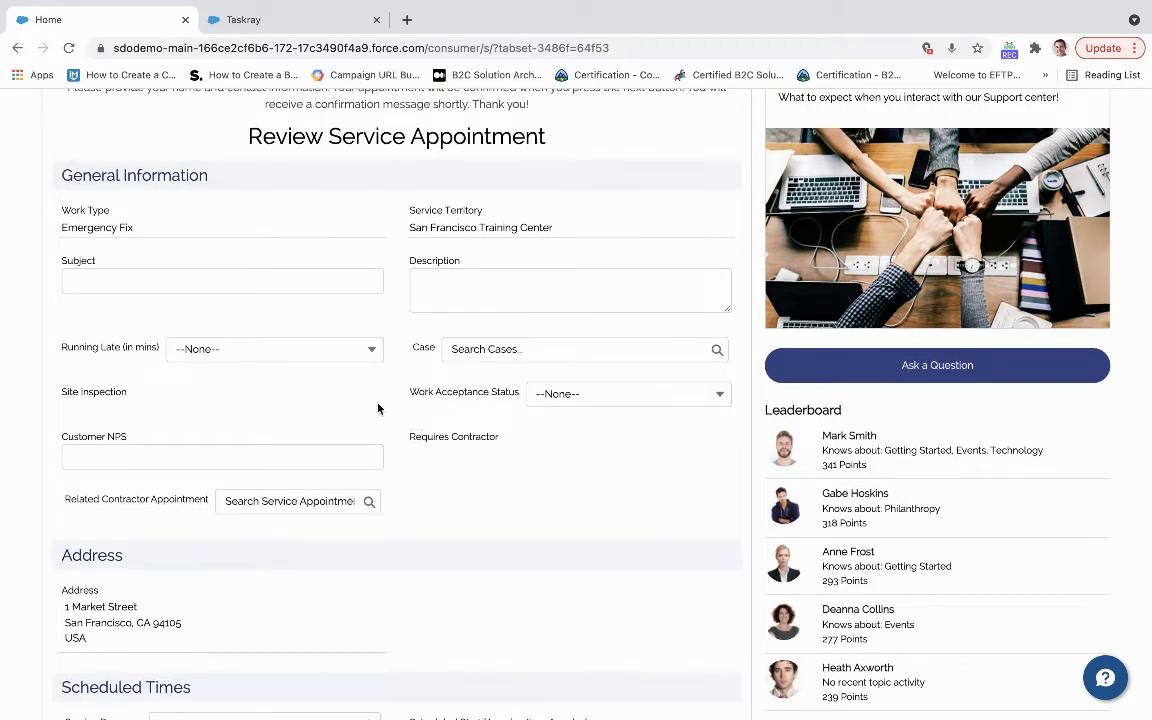
{"action": "scroll", "coordinate": [390, 430], "scroll_direction": "down", "scroll_amount": 2}
{"action": "scroll", "coordinate": [403, 463], "scroll_direction": "down", "scroll_amount": 10}
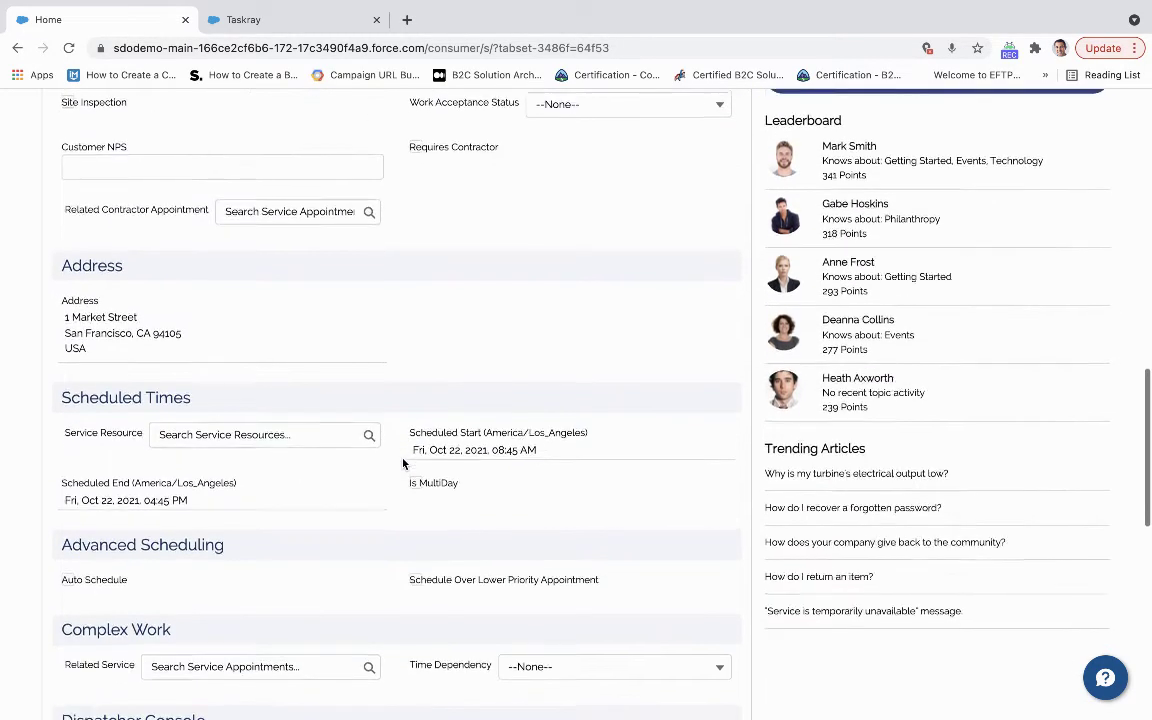
{"action": "scroll", "coordinate": [403, 463], "scroll_direction": "down", "scroll_amount": 8}
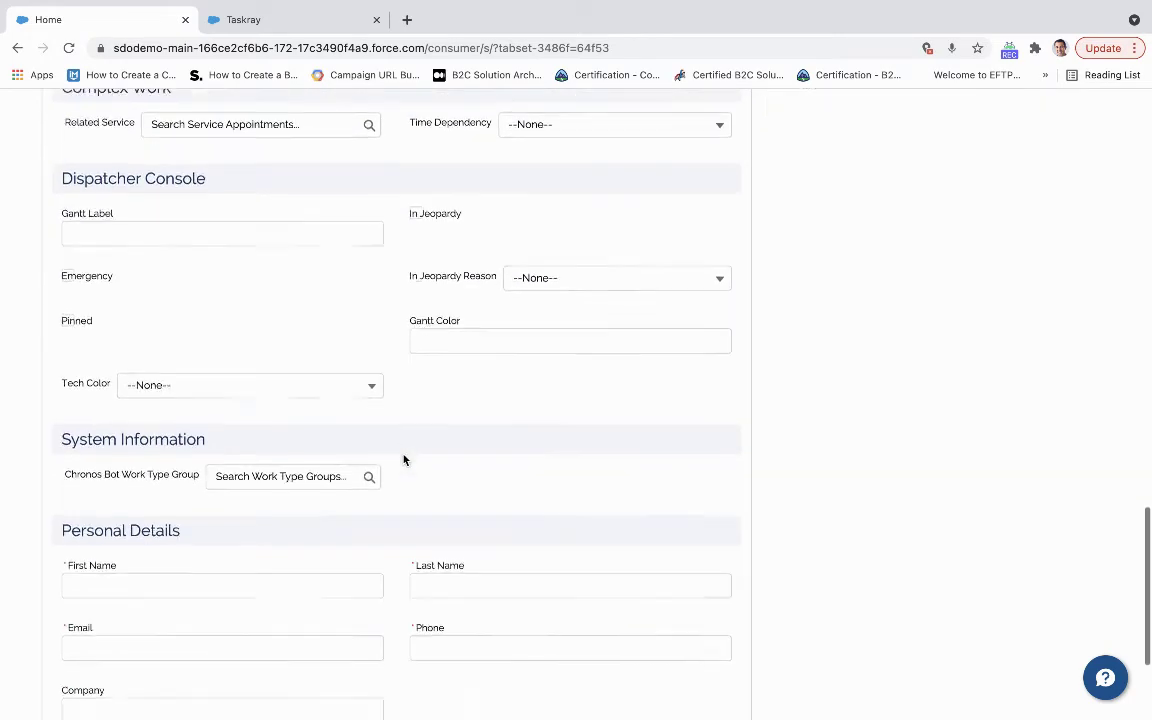
{"action": "left_click", "coordinate": [282, 402]}
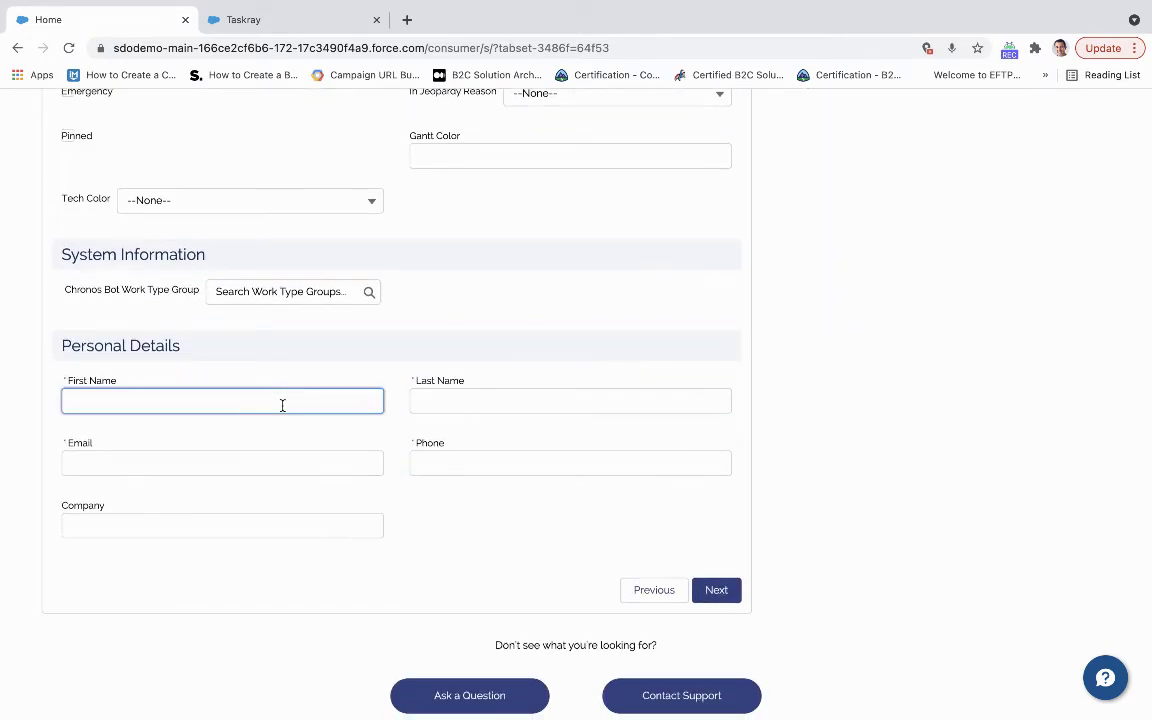
Enter the customer's first name, last name, e-mail and phone number, then submit the appointment.
{"action": "key", "text": "Tab"}
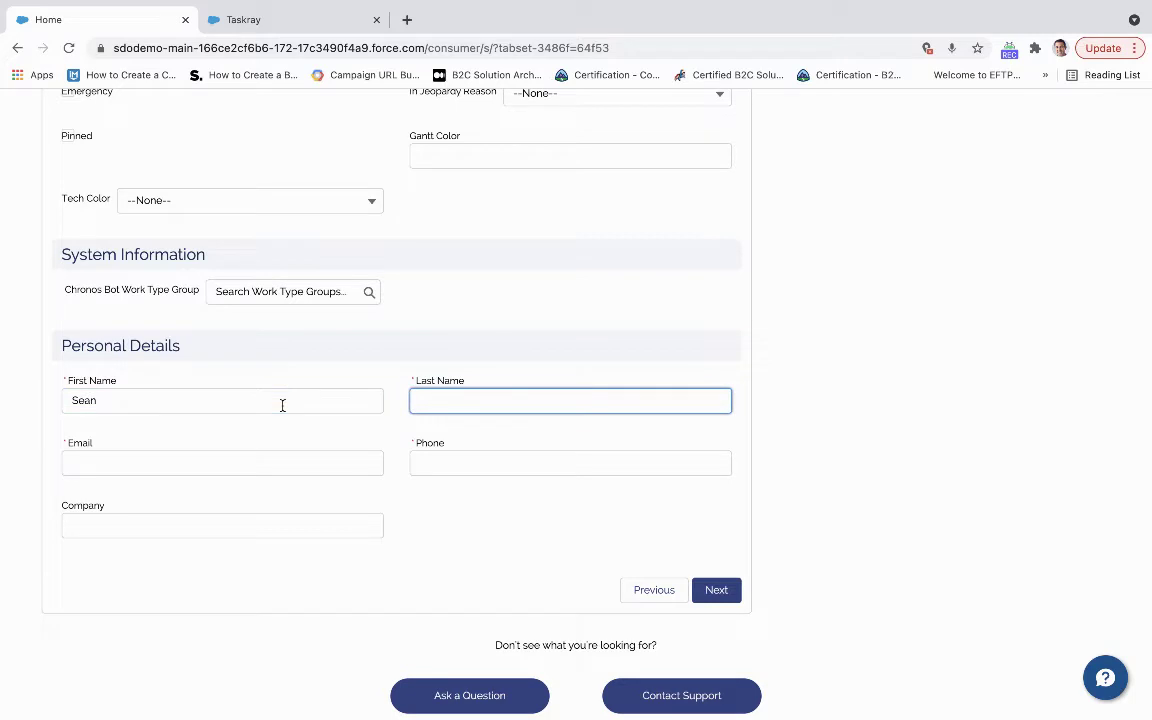
{"action": "key", "text": "Tab"}
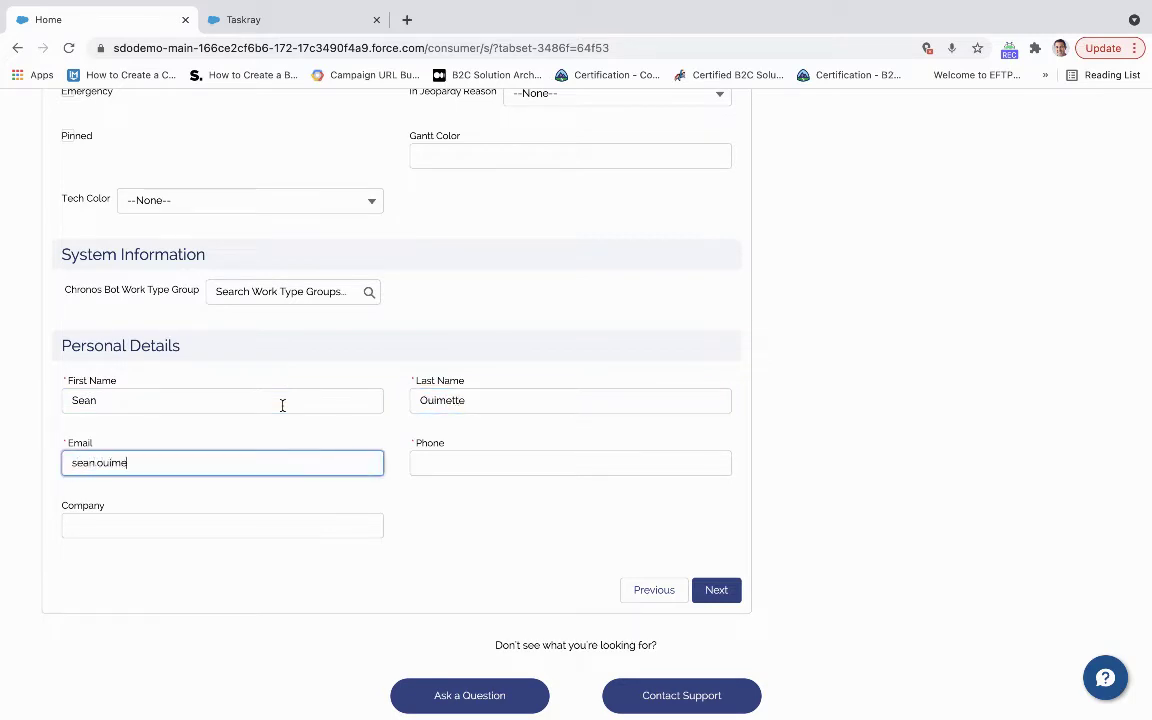
{"action": "key", "text": "Tab"}
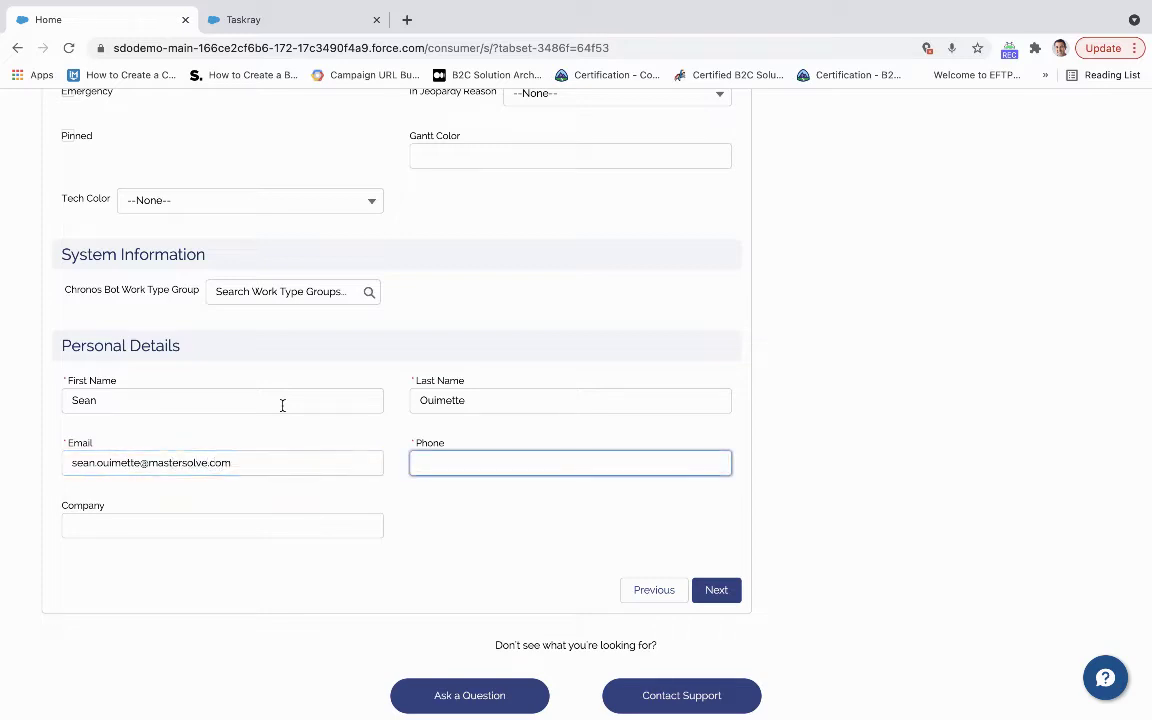
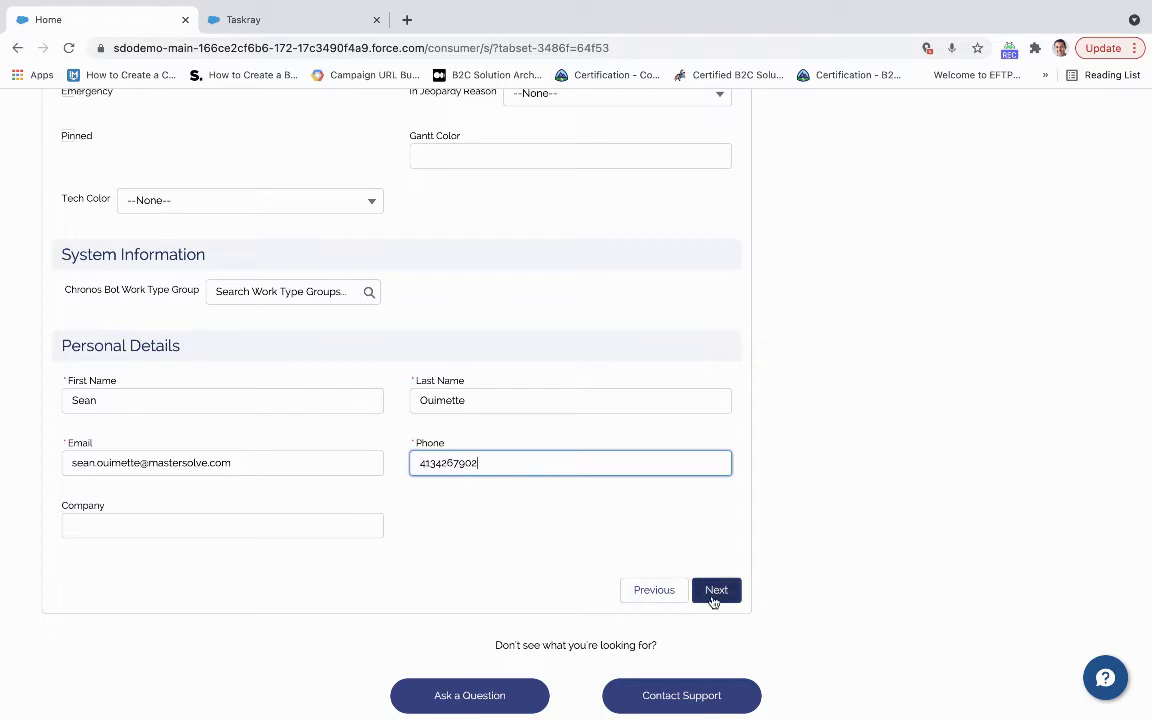
{"action": "left_click", "coordinate": [713, 599]}
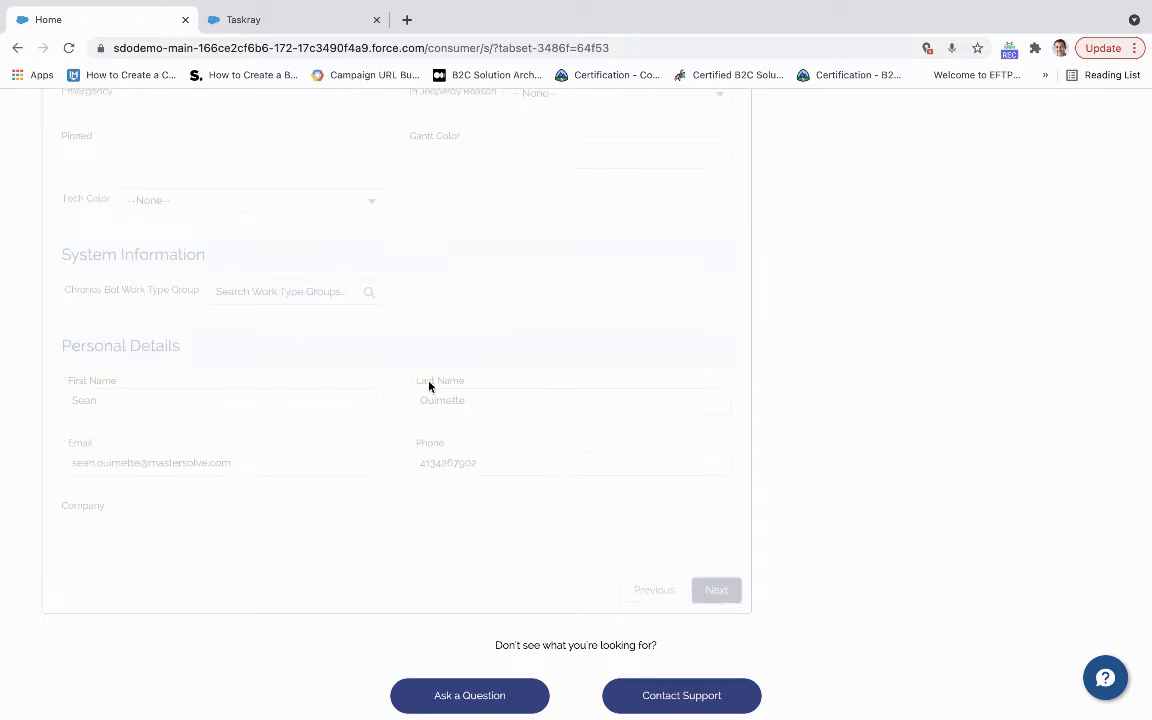
Review the appointment confirmation message, then finish the flow to return to work type group selection.
{"action": "scroll", "coordinate": [429, 386], "scroll_direction": "up", "scroll_amount": 4}
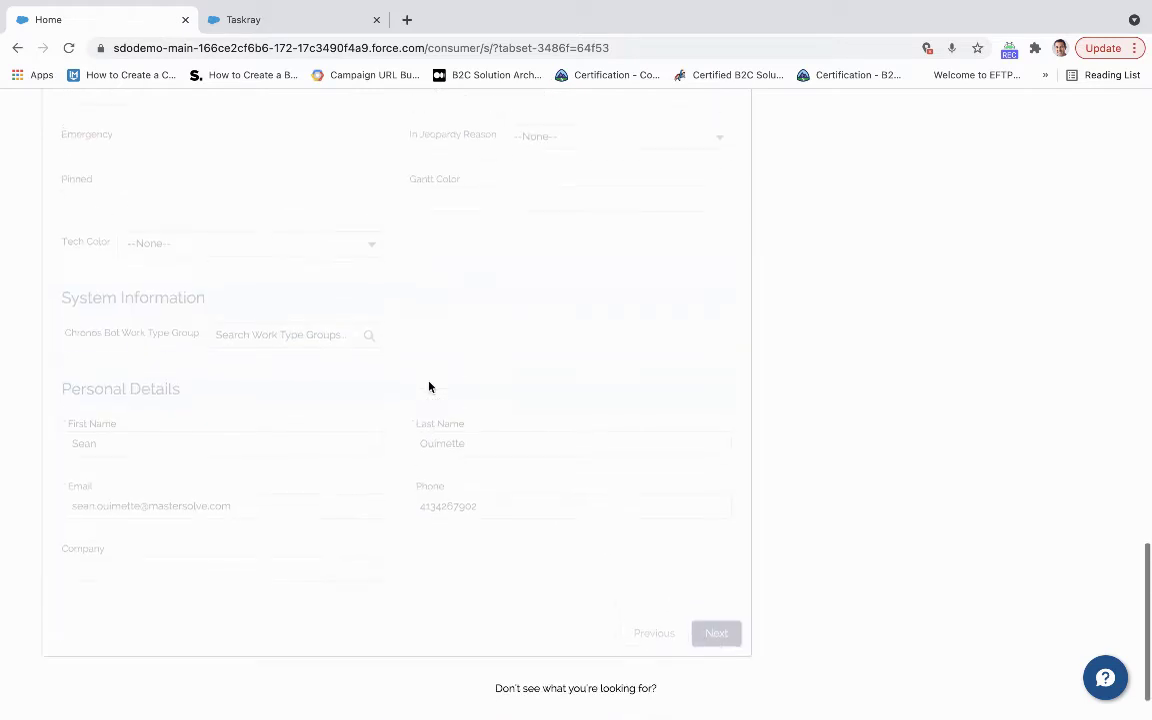
{"action": "scroll", "coordinate": [429, 386], "scroll_direction": "up", "scroll_amount": 5}
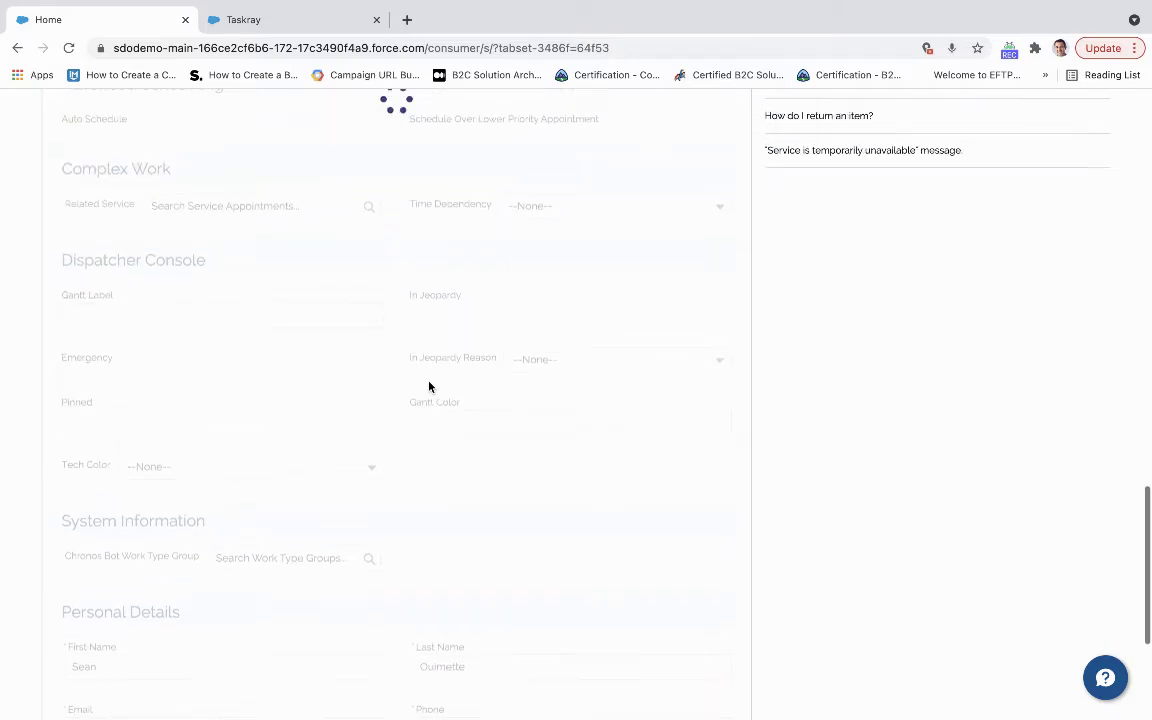
{"action": "scroll", "coordinate": [429, 387], "scroll_direction": "up", "scroll_amount": 2}
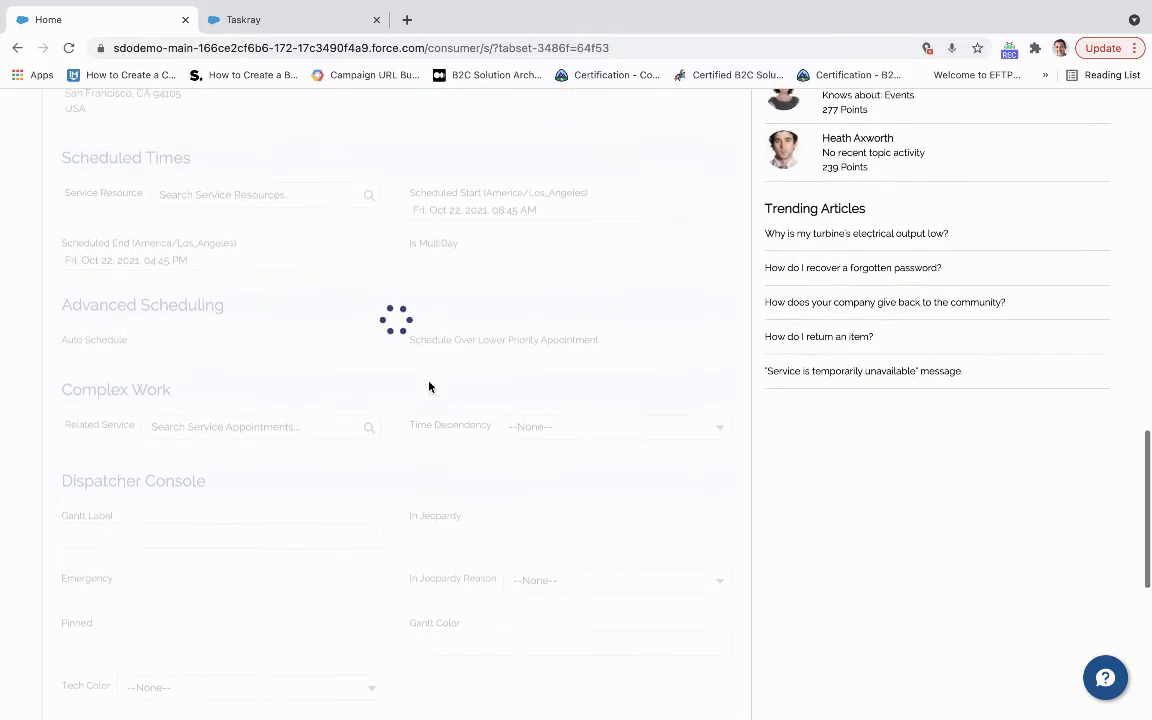
{"action": "scroll", "coordinate": [429, 386], "scroll_direction": "up", "scroll_amount": 2}
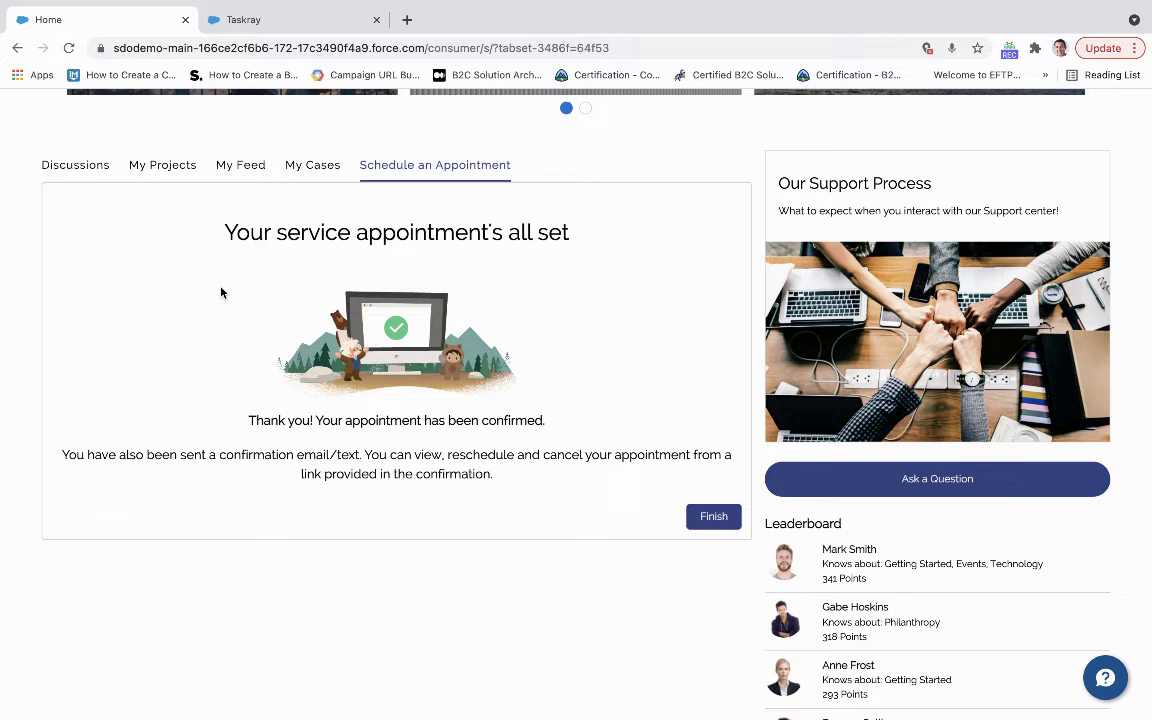
{"action": "left_click", "coordinate": [712, 518]}
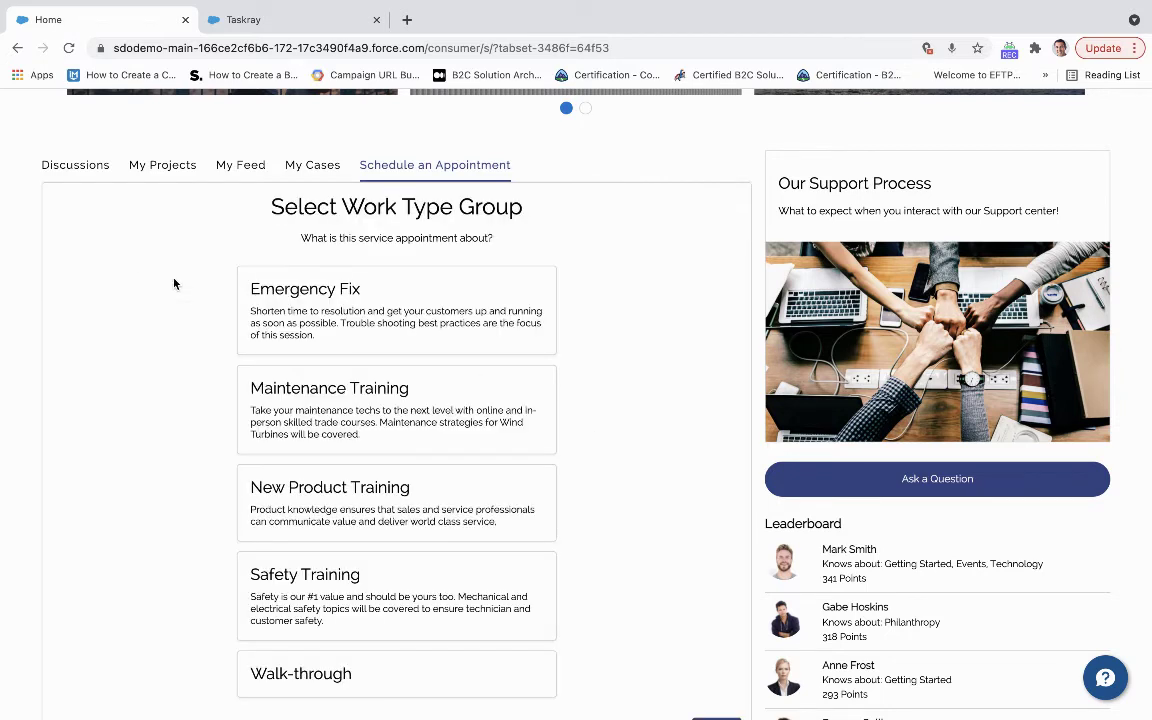
{"action": "scroll", "coordinate": [128, 284], "scroll_direction": "up", "scroll_amount": 5}
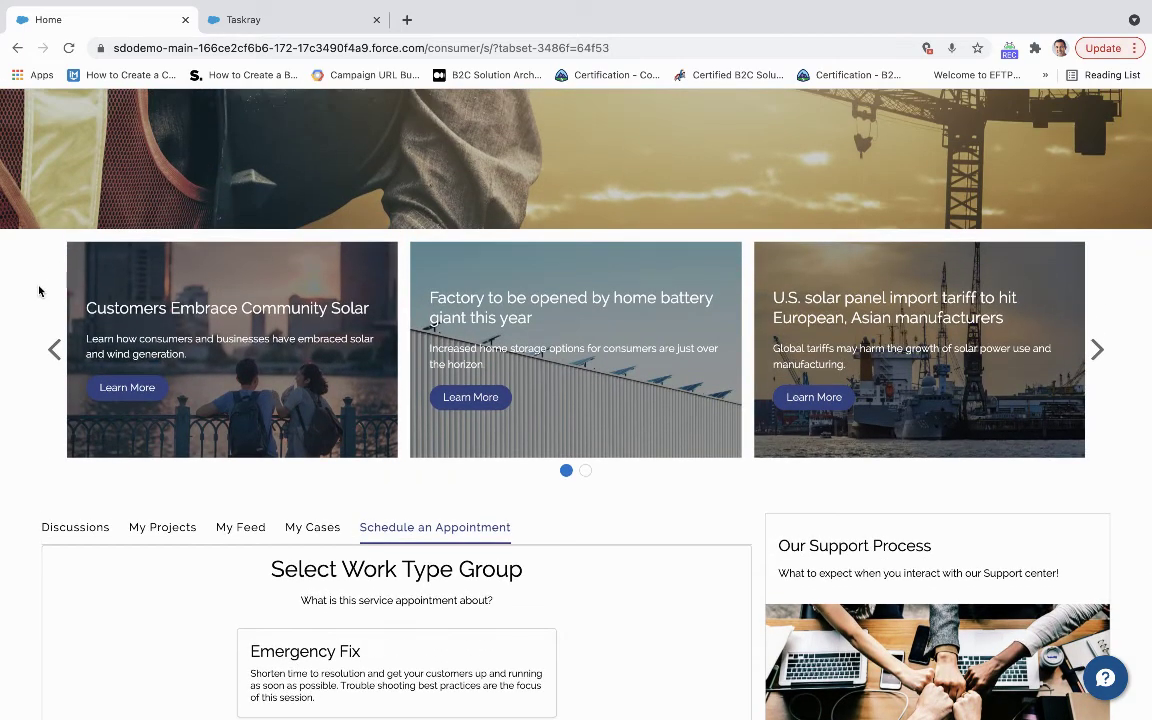
{"action": "scroll", "coordinate": [39, 290], "scroll_direction": "up", "scroll_amount": 4}
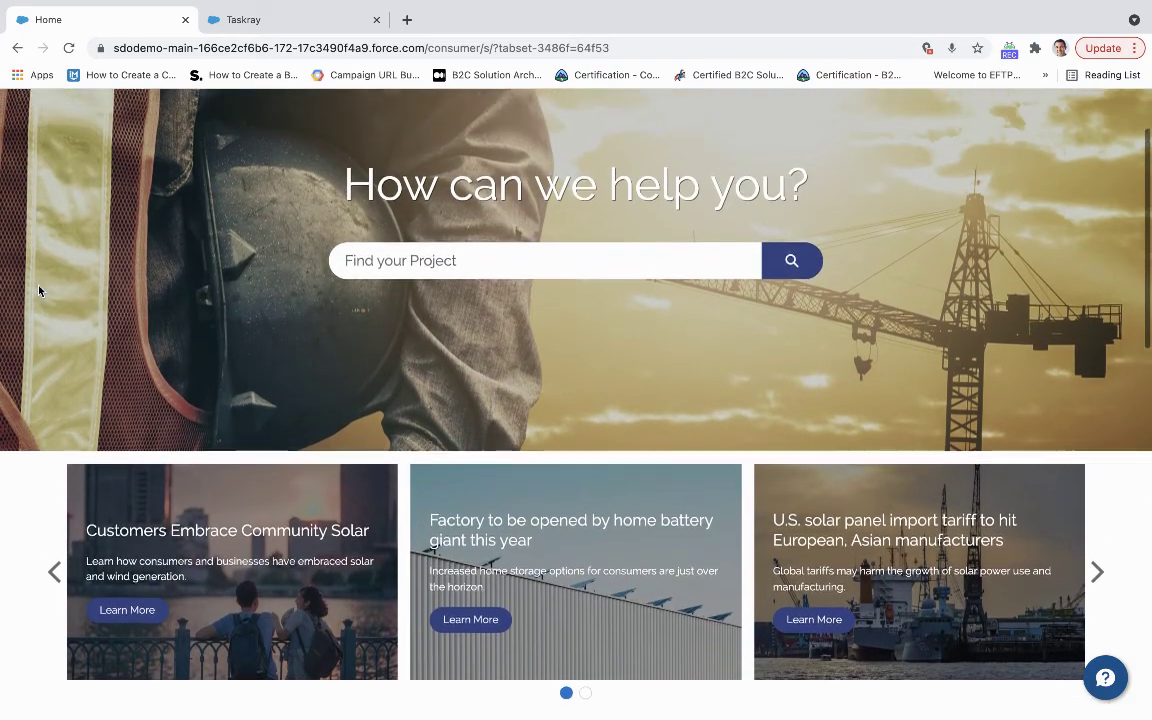